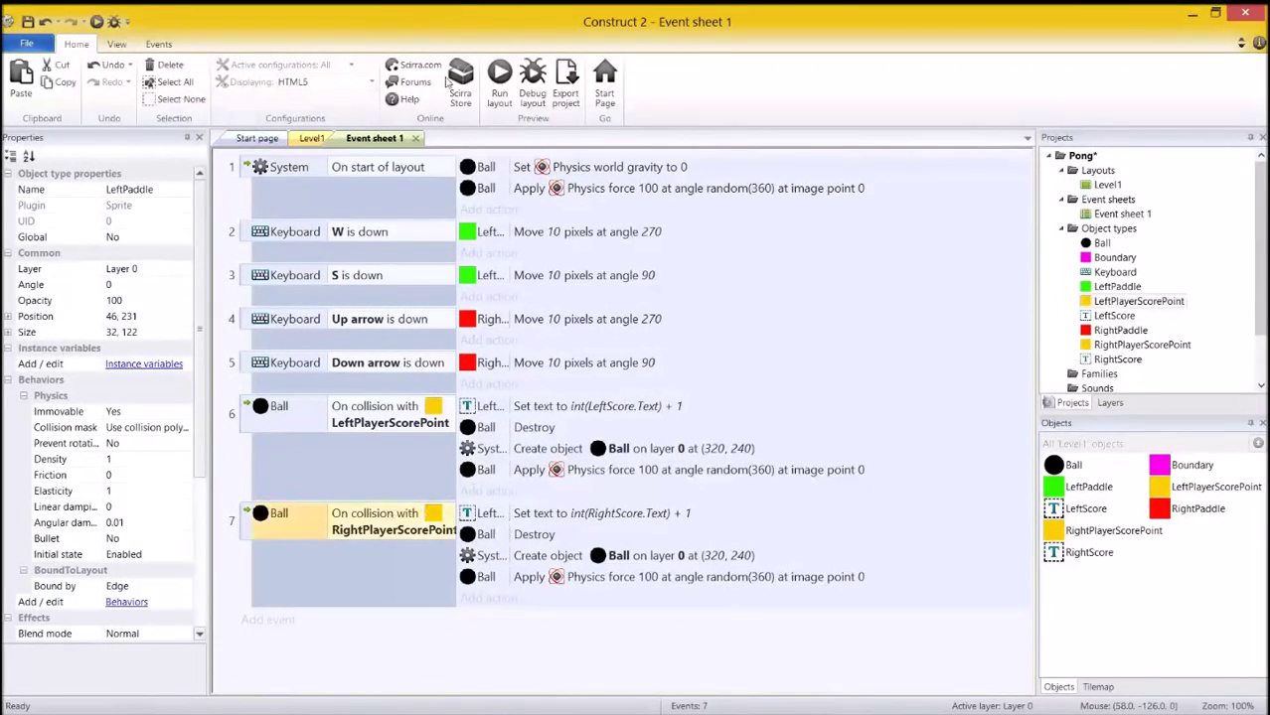
# Switch from Event sheet 1 to the Level1 layout of the Pong project
pyautogui.click(311, 138)
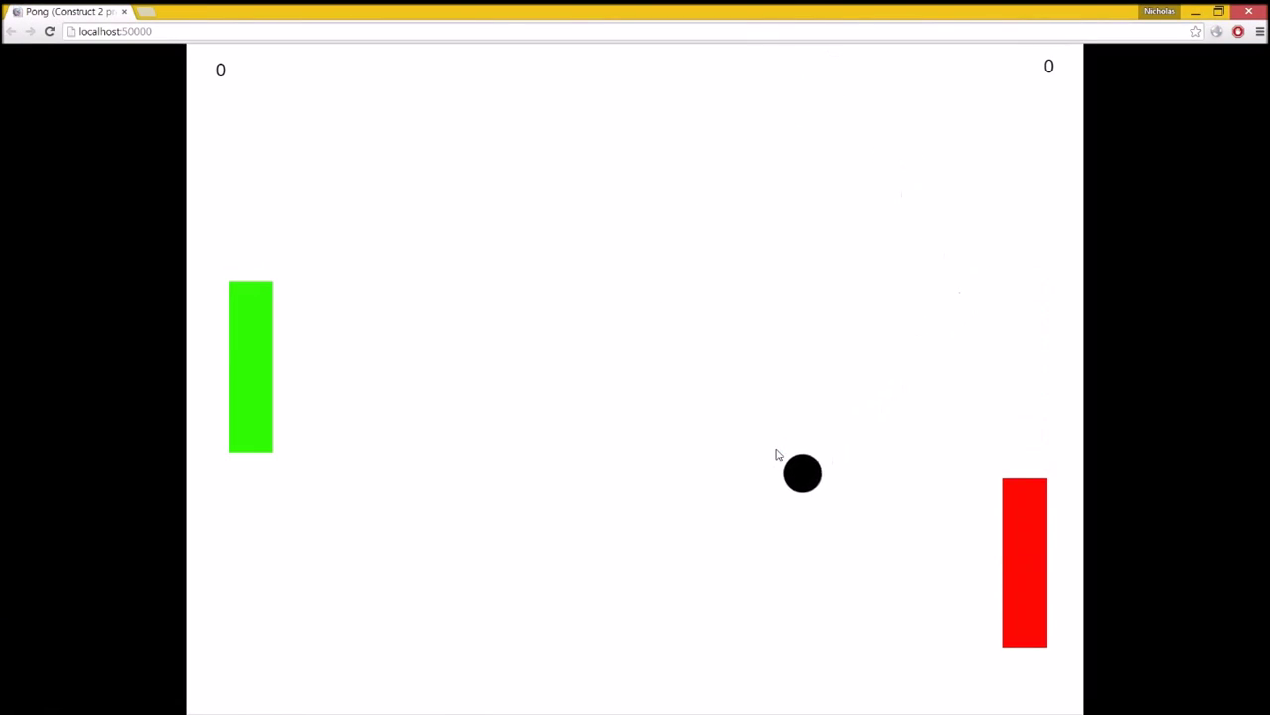
# Play the Pong preview with W/S and arrow keys until the left score is 1, then close it
pyautogui.press('s')
pyautogui.press('w')
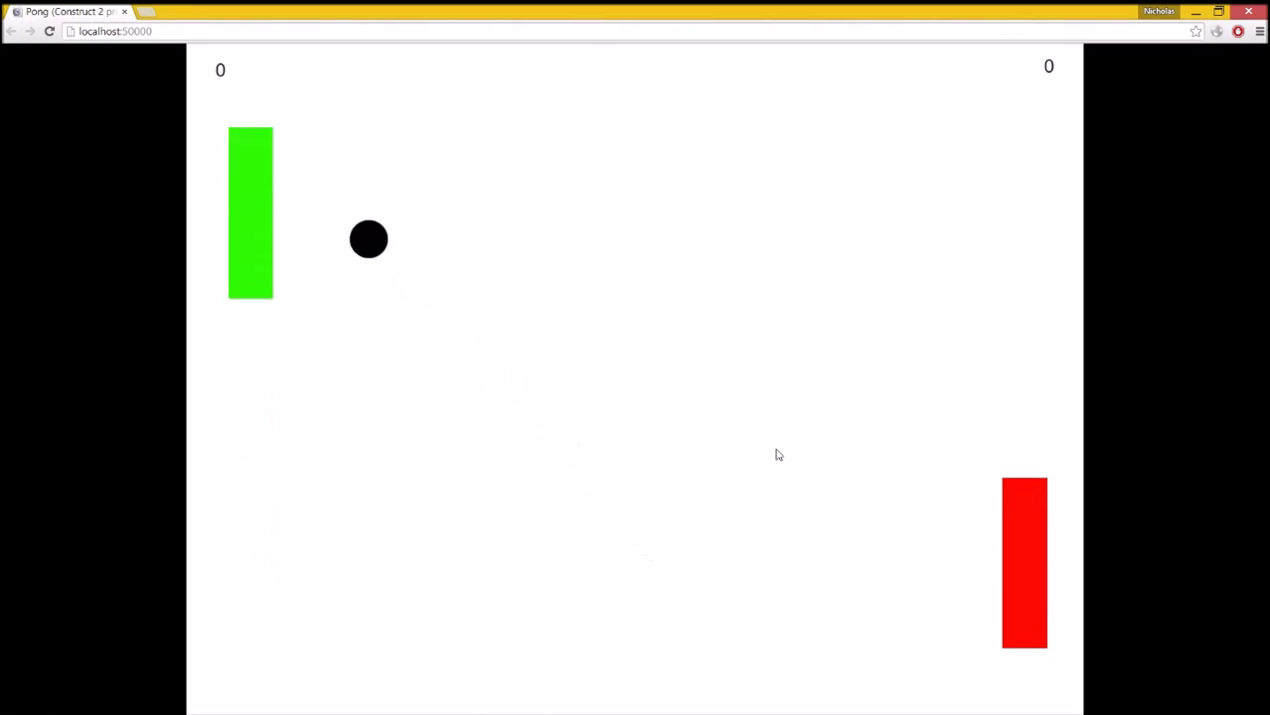
pyautogui.press('w')
pyautogui.press('s')
pyautogui.press('Up')
pyautogui.press('Down')
pyautogui.press('Up')
pyautogui.press('w')
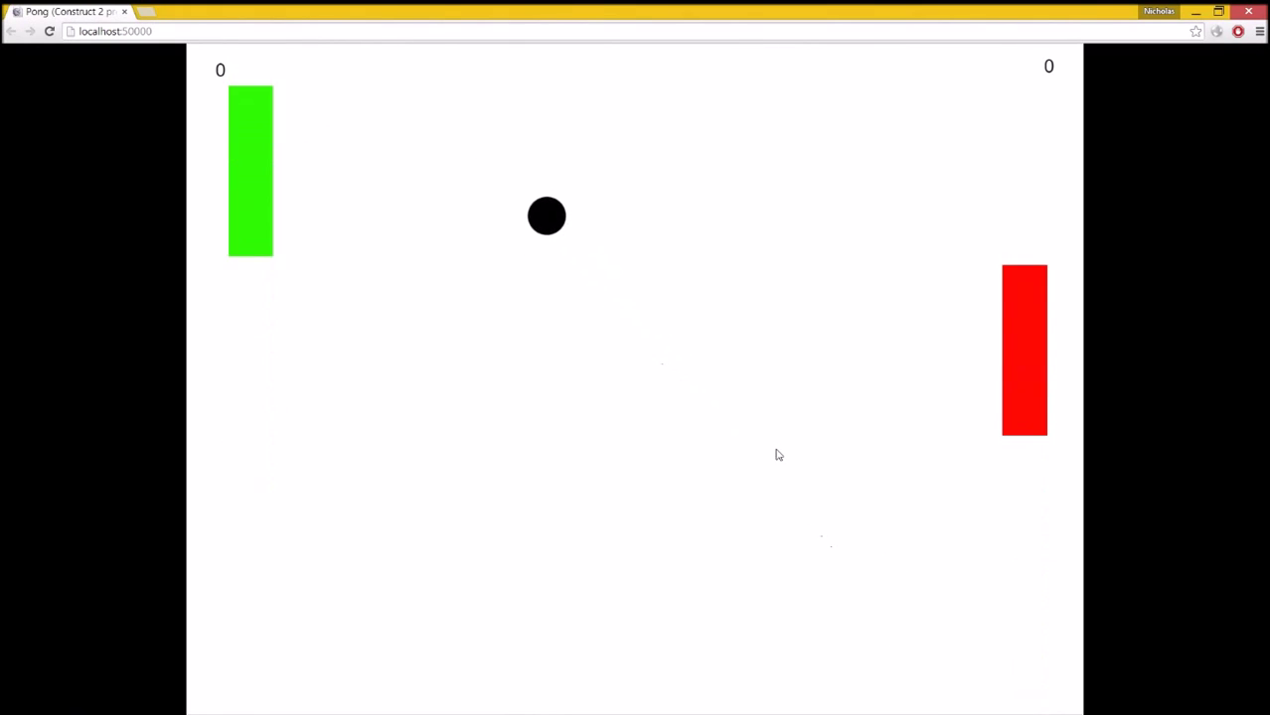
pyautogui.press('s')
pyautogui.press('w')
pyautogui.press('s')
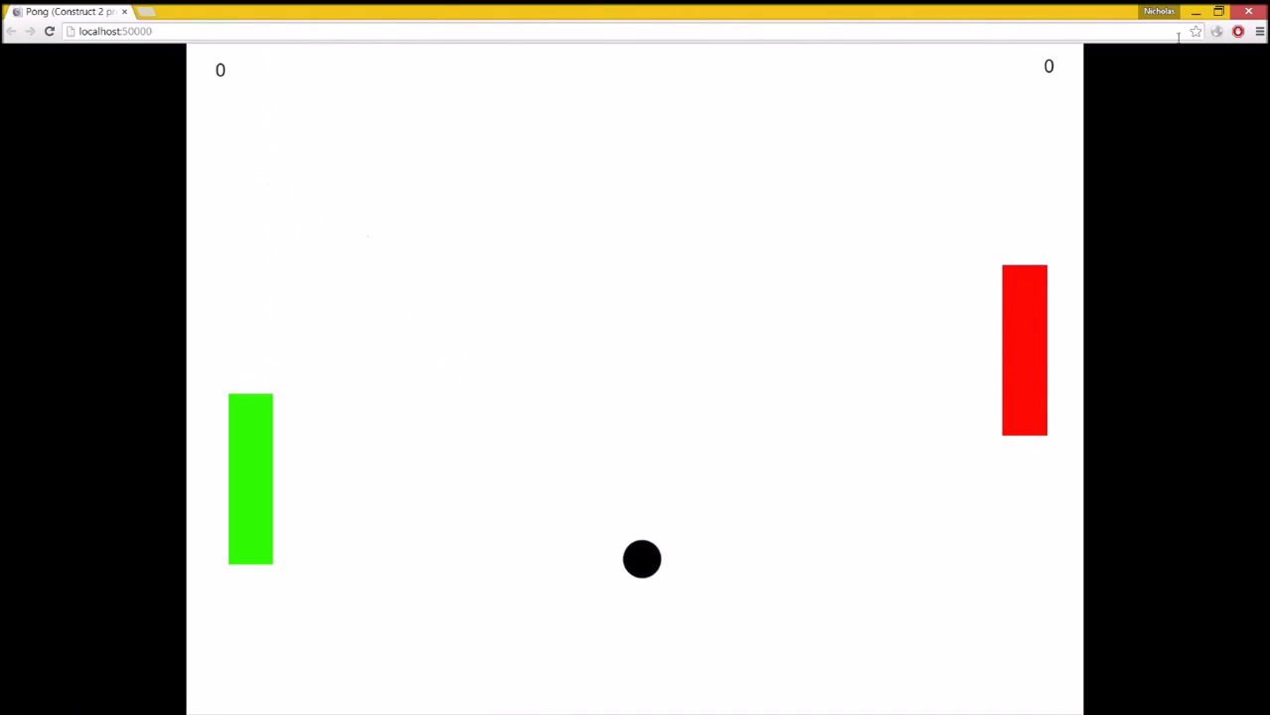
pyautogui.press('w')
pyautogui.press('Up')
pyautogui.press('Down')
pyautogui.press('Up')
pyautogui.press('Up')
pyautogui.press('Down')
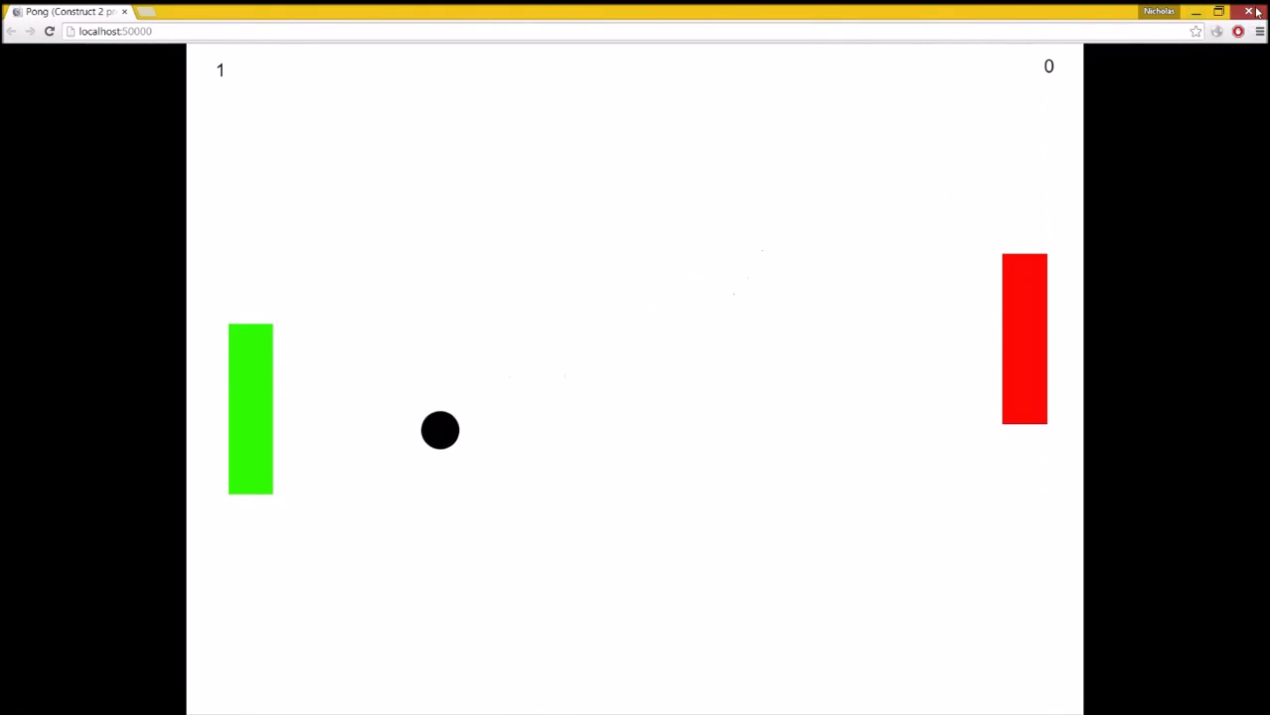
pyautogui.click(1257, 11)
# Open the green LeftPaddle sprite in the image editor from the layout
pyautogui.click(385, 385)
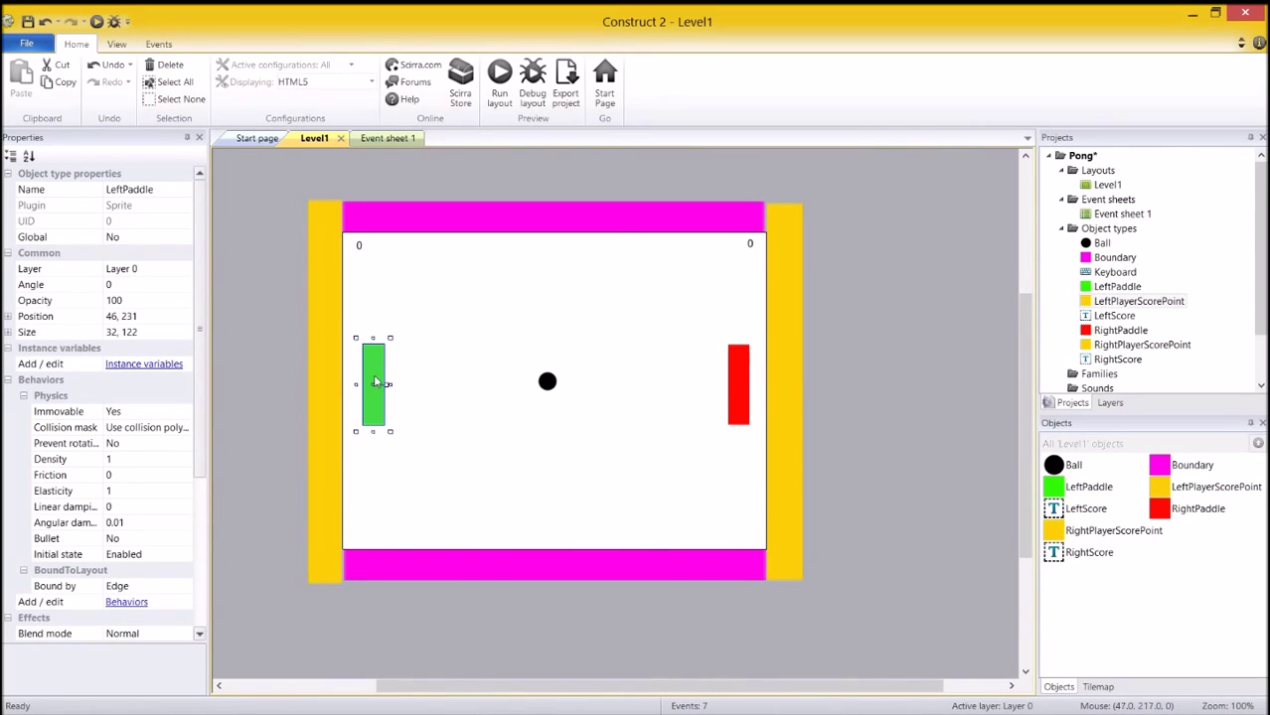
pyautogui.doubleClick(375, 371)
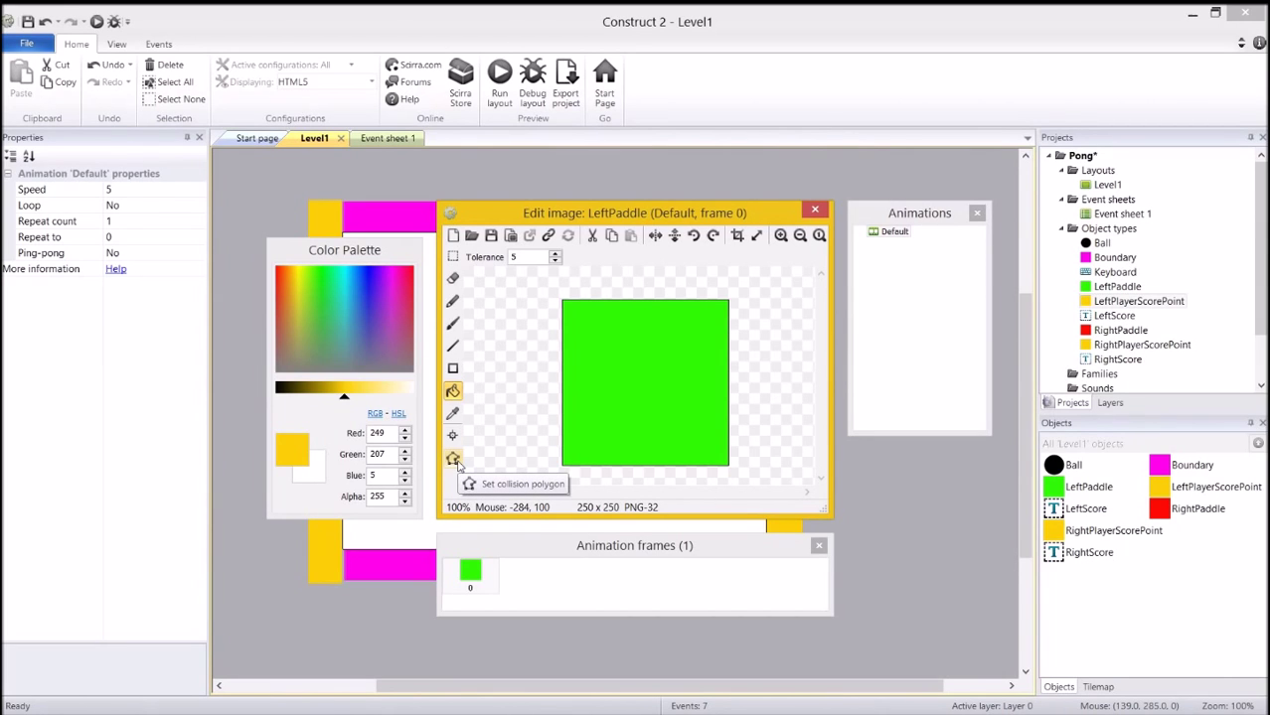
# Add a midpoint on LeftPaddle's right collision edge and pull both right corners inward to angle it
pyautogui.click(453, 459)
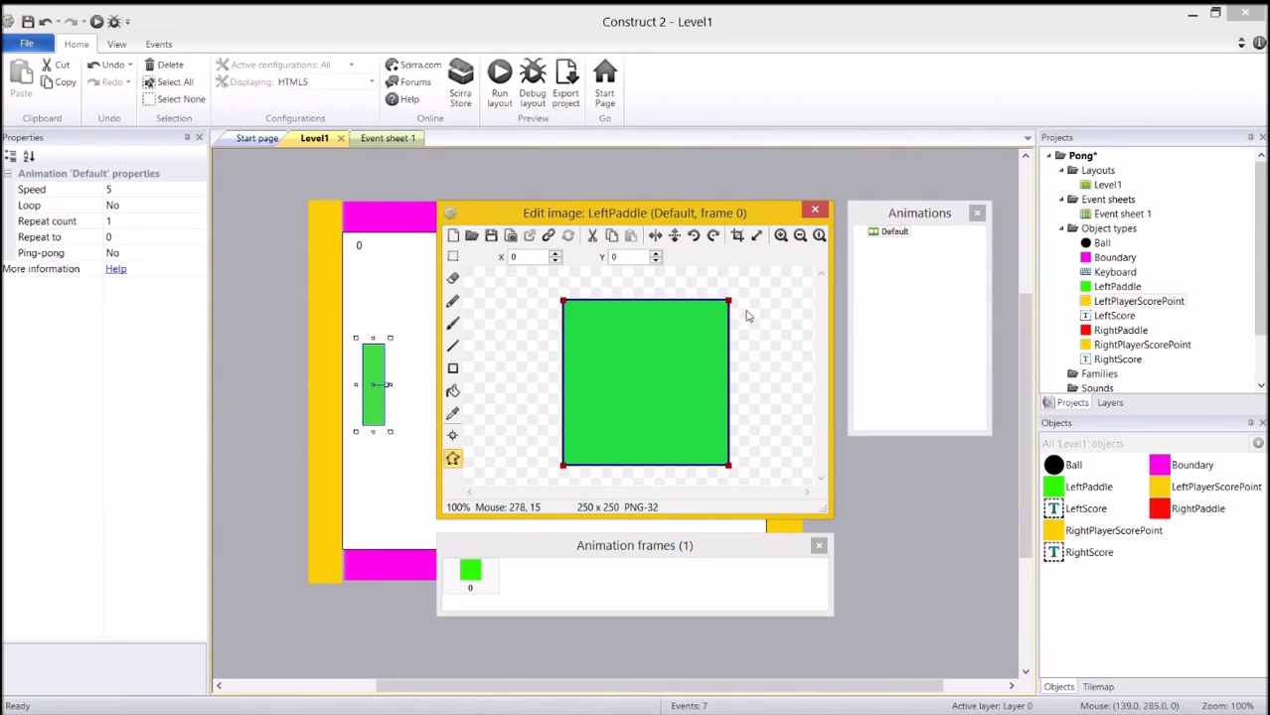
pyautogui.moveTo(728, 300); pyautogui.dragTo(768, 336)
pyautogui.rightClick(729, 304)
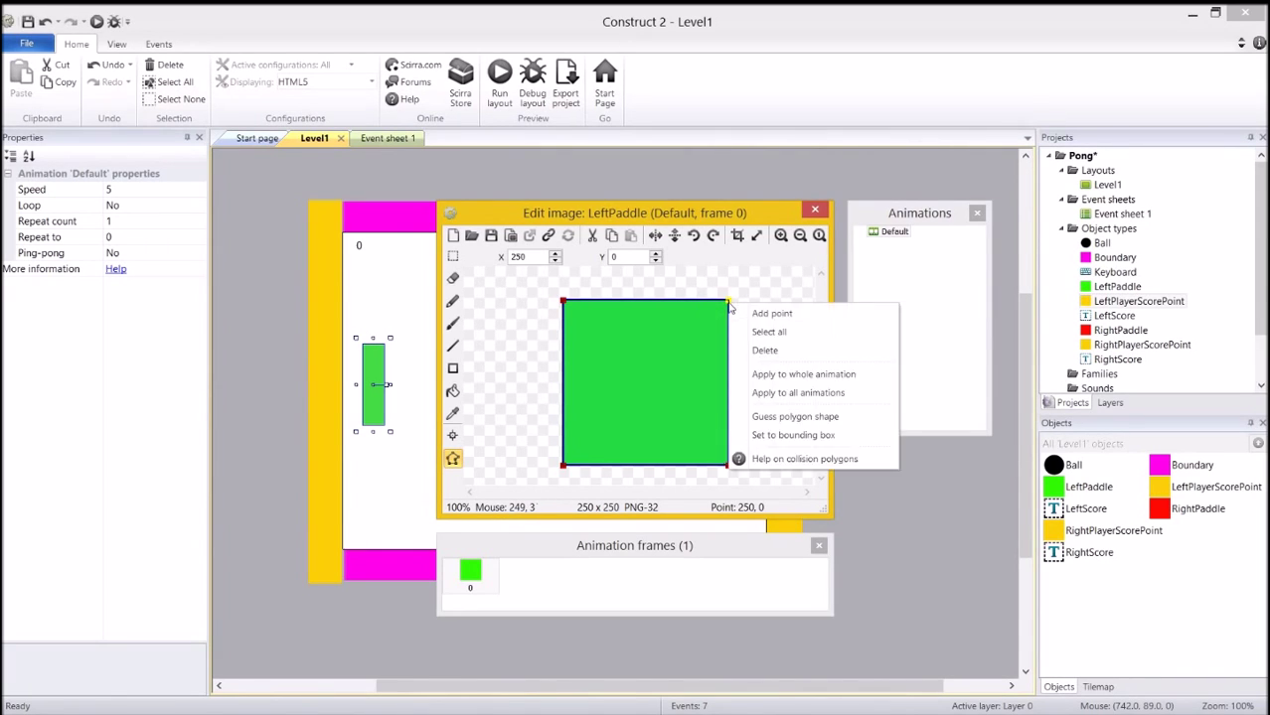
pyautogui.click(761, 315)
pyautogui.click(730, 384)
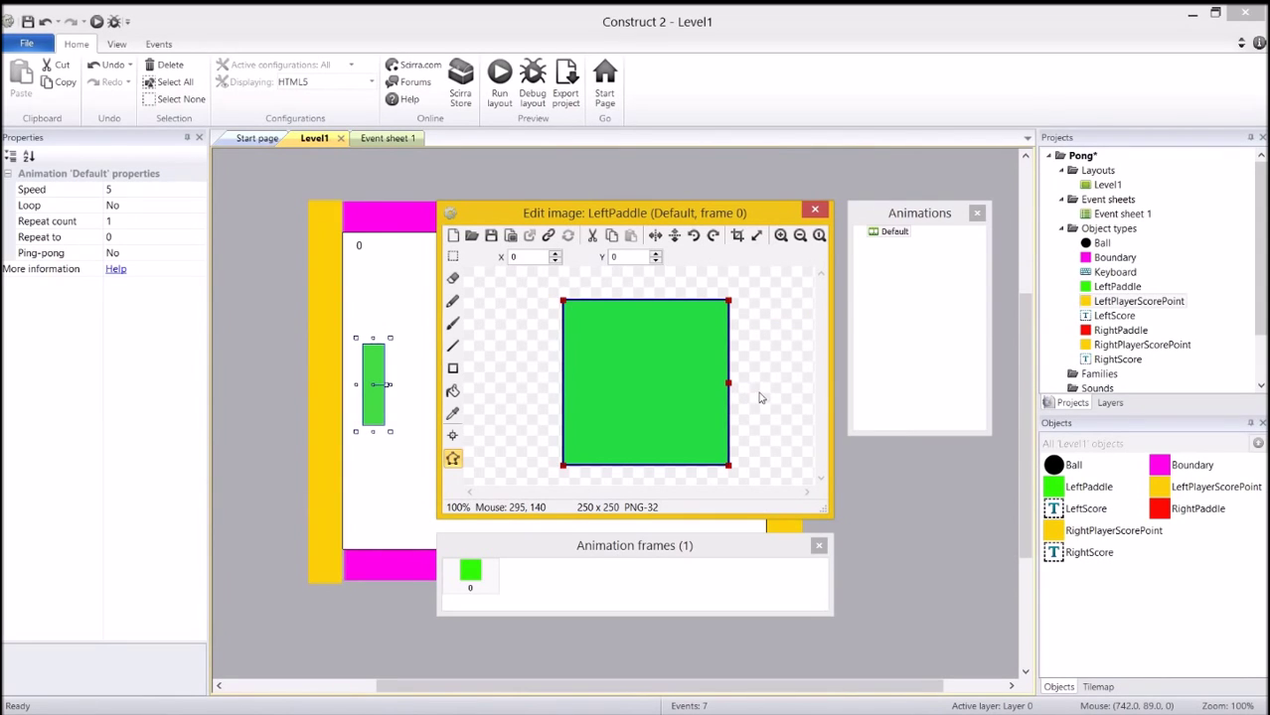
pyautogui.moveTo(729, 301); pyautogui.dragTo(708, 301)
pyautogui.moveTo(728, 465); pyautogui.dragTo(710, 483)
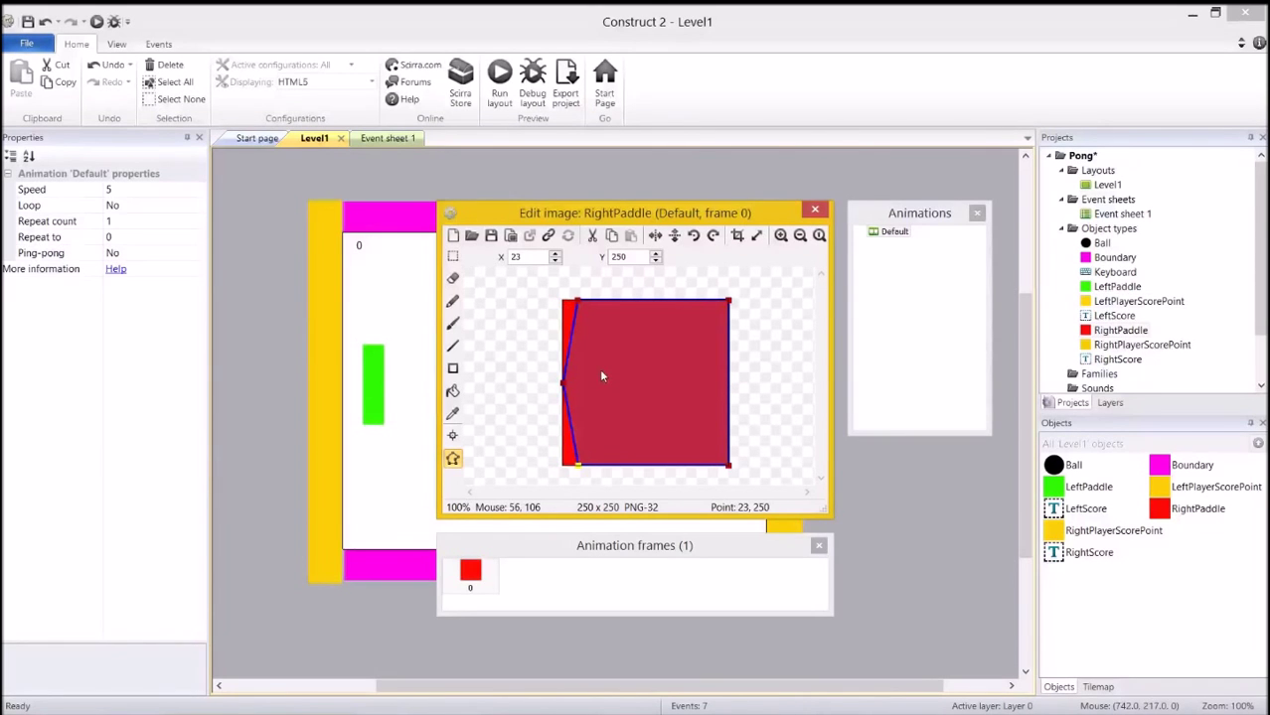
# Close the RightPaddle image editor, keeping its angled polygon, and deselect the paddle
pyautogui.click(578, 299)
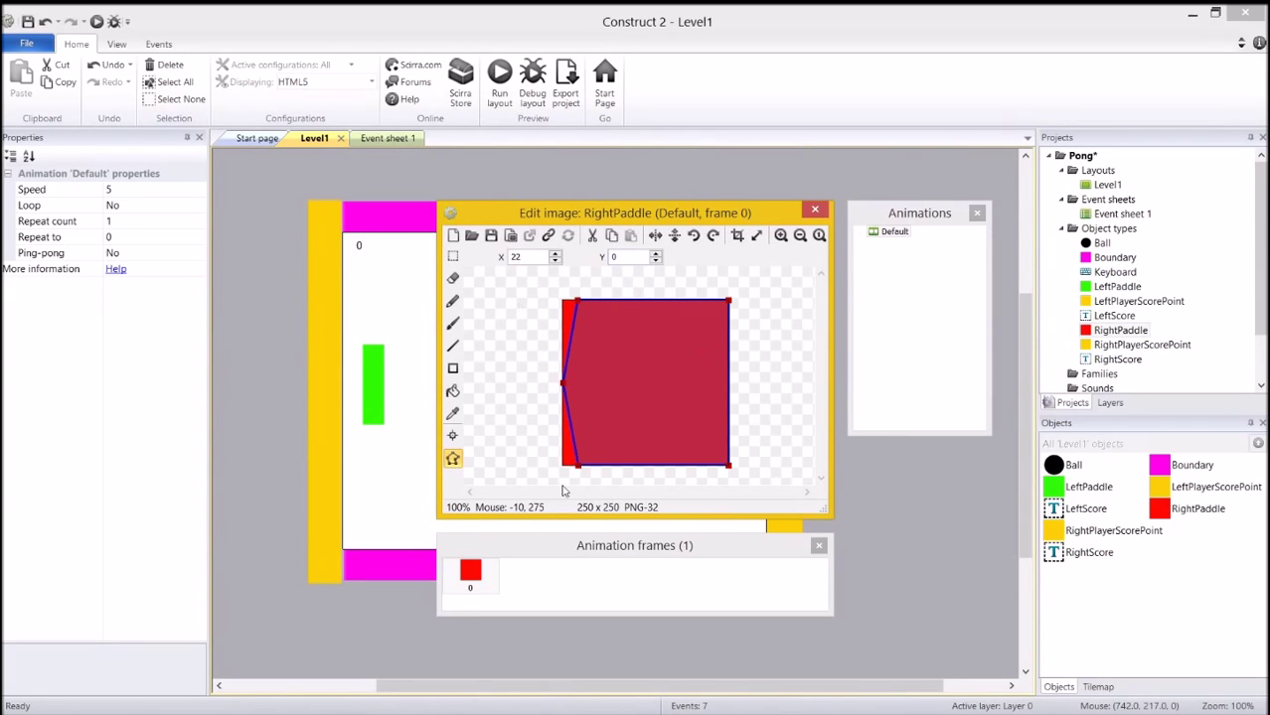
pyautogui.rightClick(579, 304)
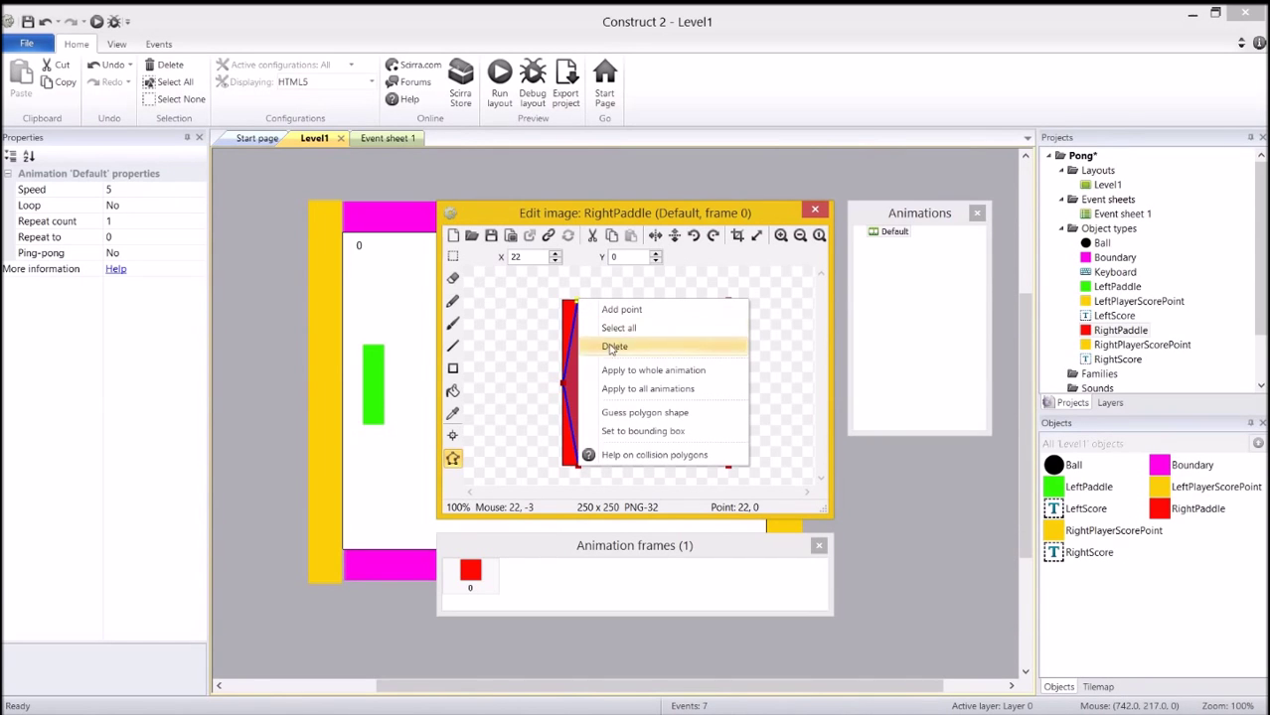
pyautogui.click(815, 210)
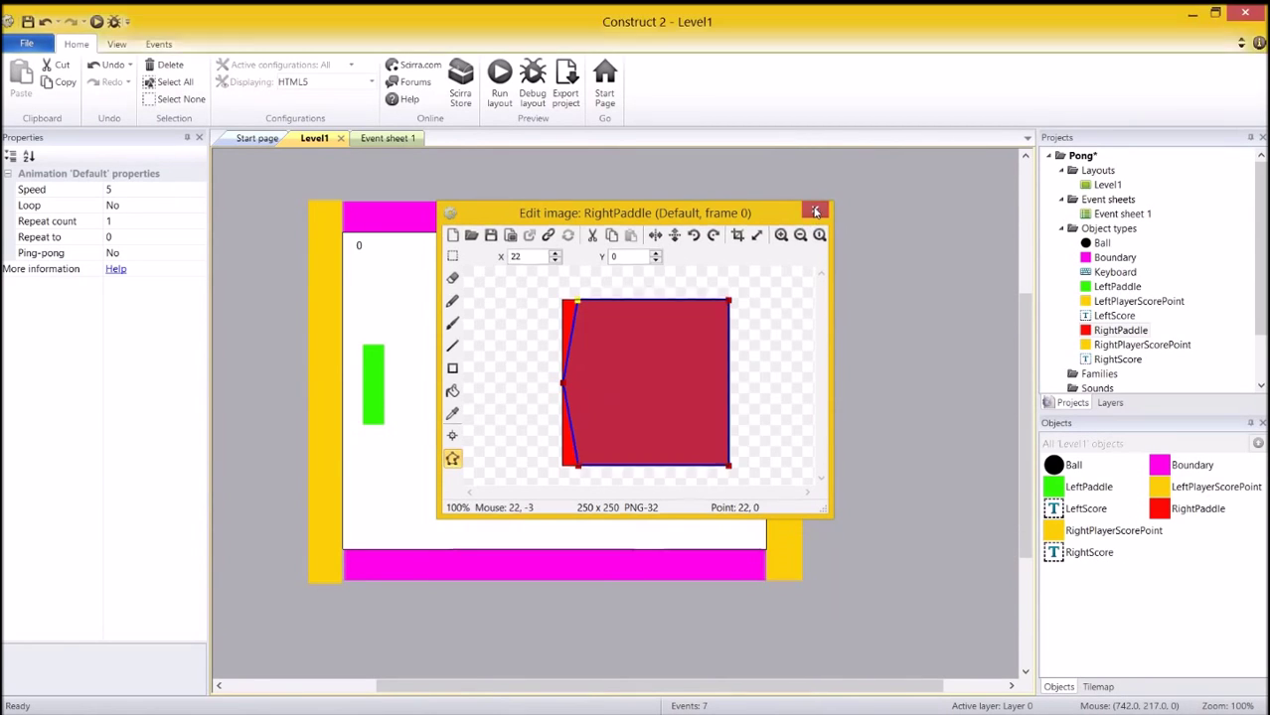
pyautogui.click(618, 513)
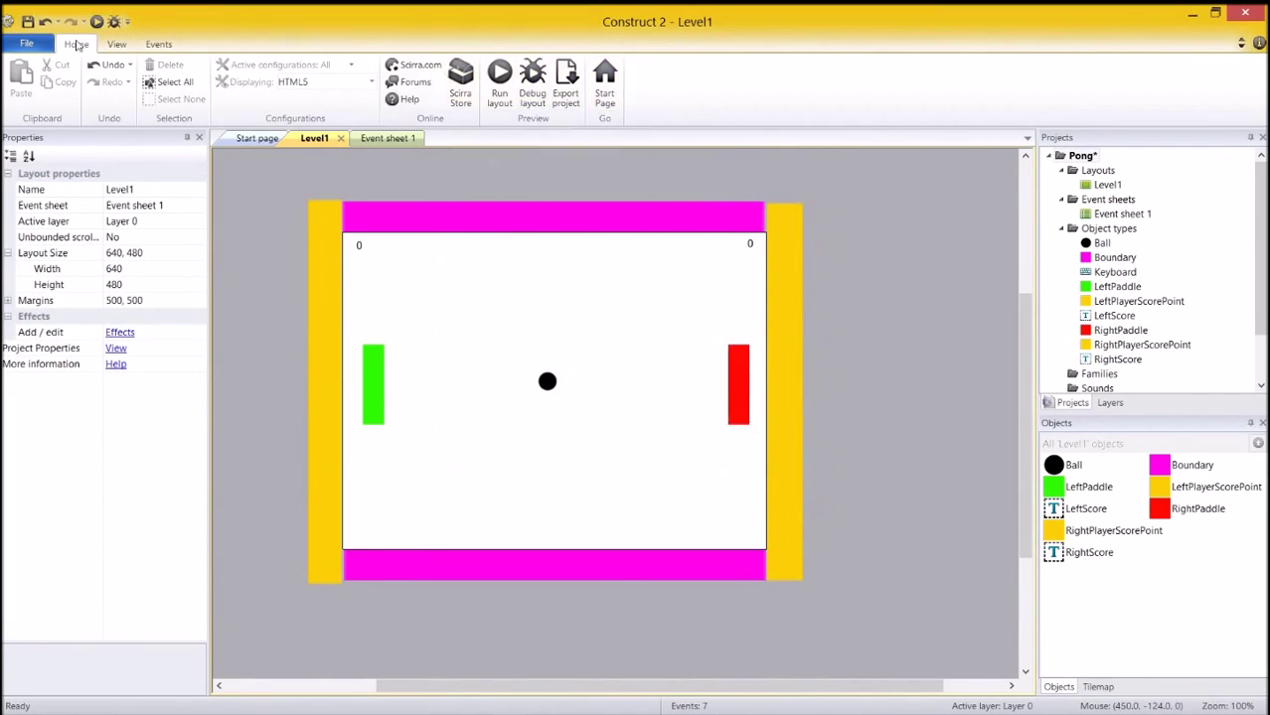
# Turn on Show collision polys, zoom in to inspect the angled paddles, then turn it off
pyautogui.click(116, 44)
pyautogui.click(555, 65)
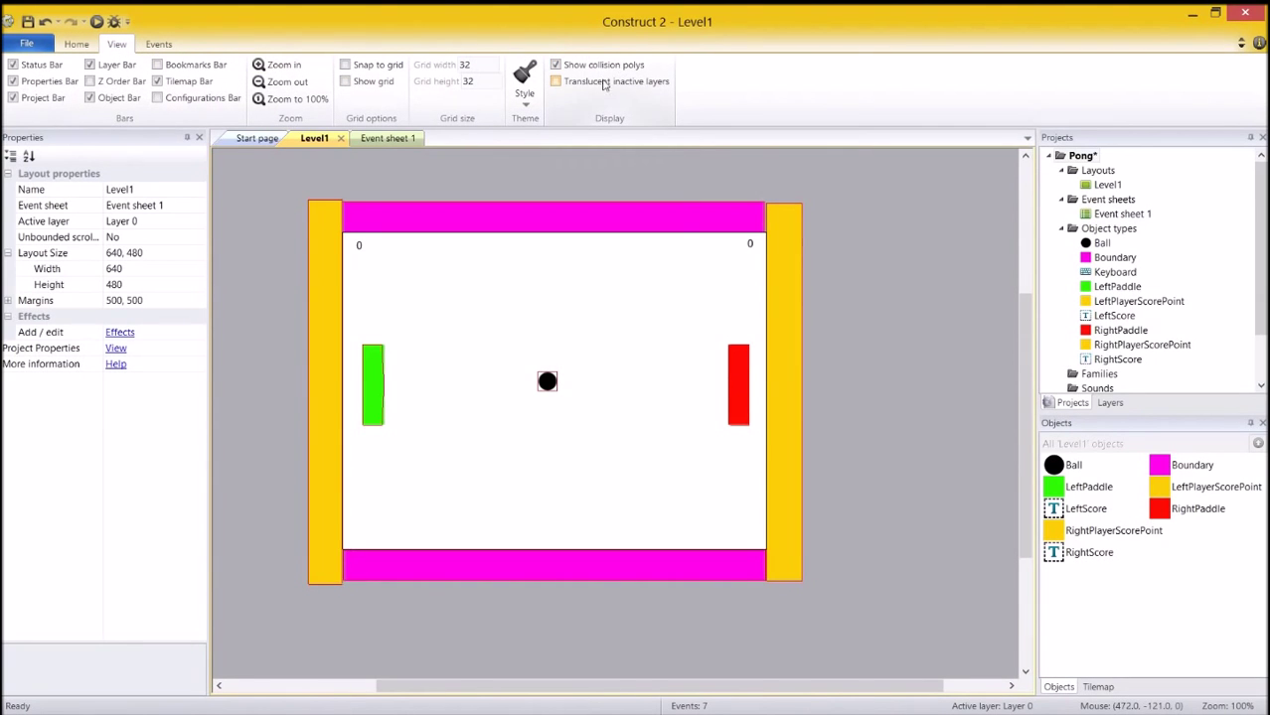
pyautogui.keyDown('ctrl'); pyautogui.scroll(1, 573, 348); pyautogui.keyUp('ctrl')
pyautogui.keyDown('ctrl'); pyautogui.scroll(8, 573, 348); pyautogui.keyUp('ctrl')
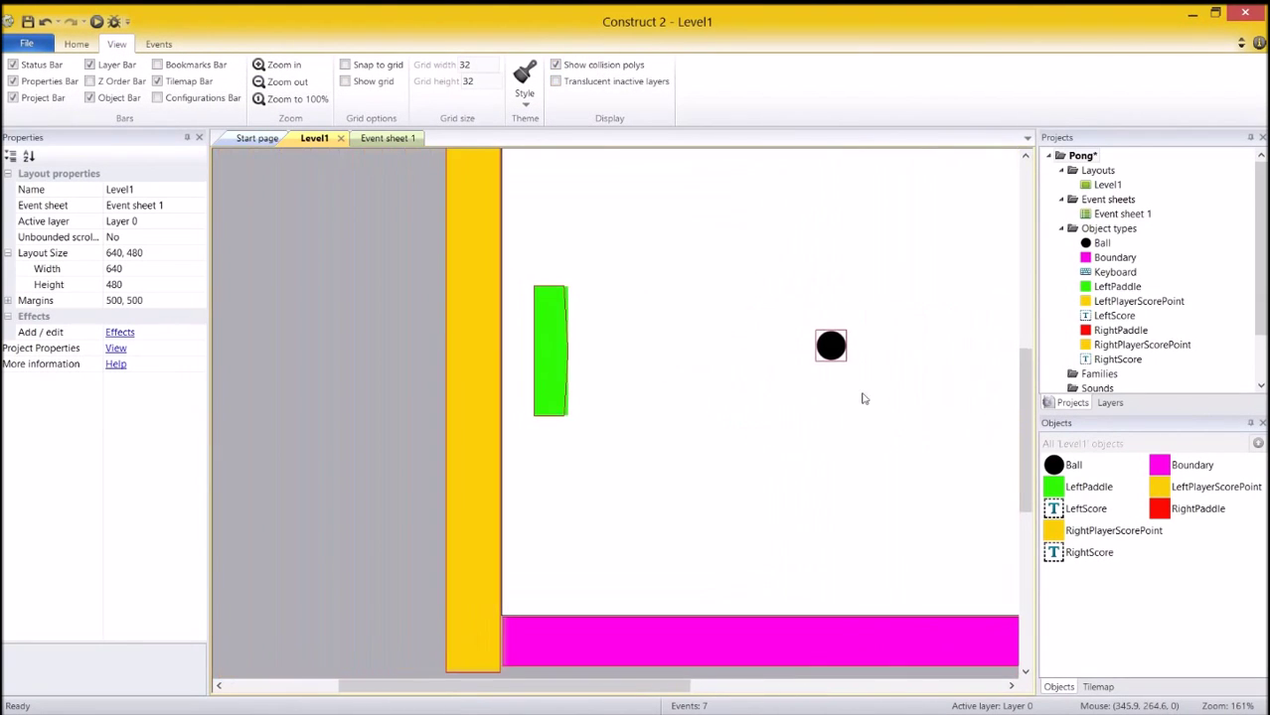
pyautogui.keyDown('ctrl'); pyautogui.scroll(4, 594, 440); pyautogui.keyUp('ctrl')
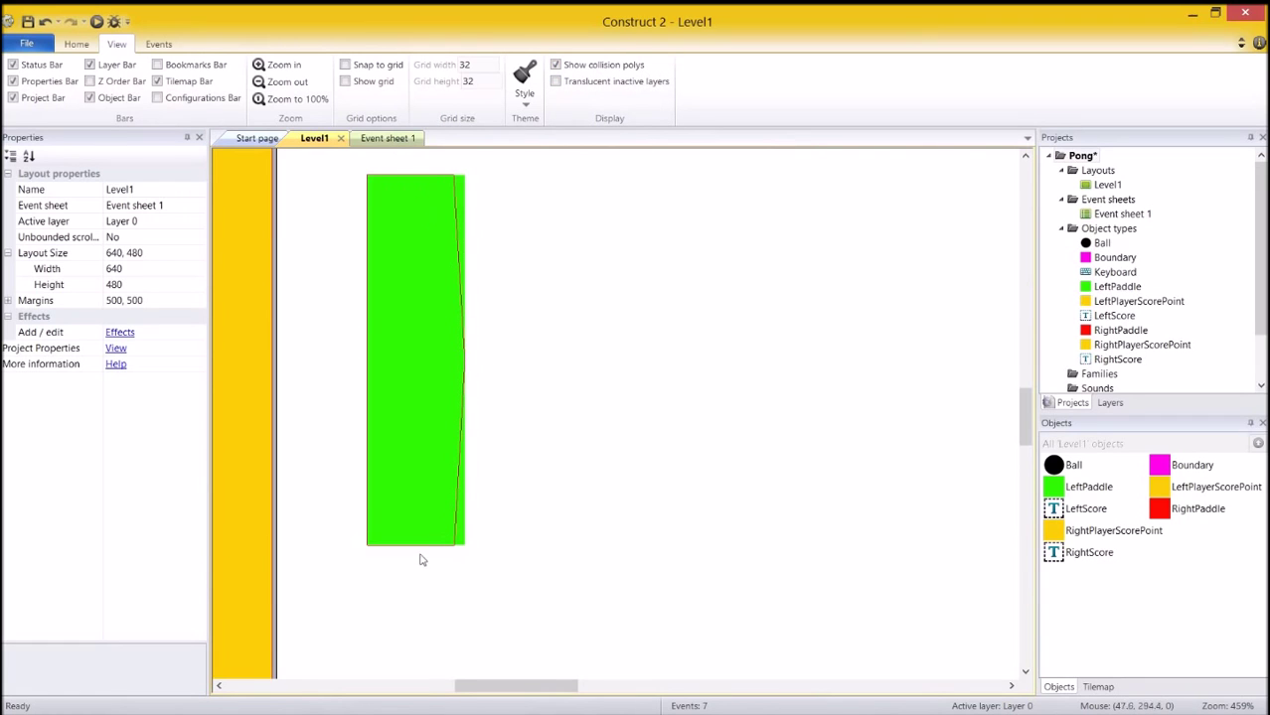
pyautogui.click(578, 64)
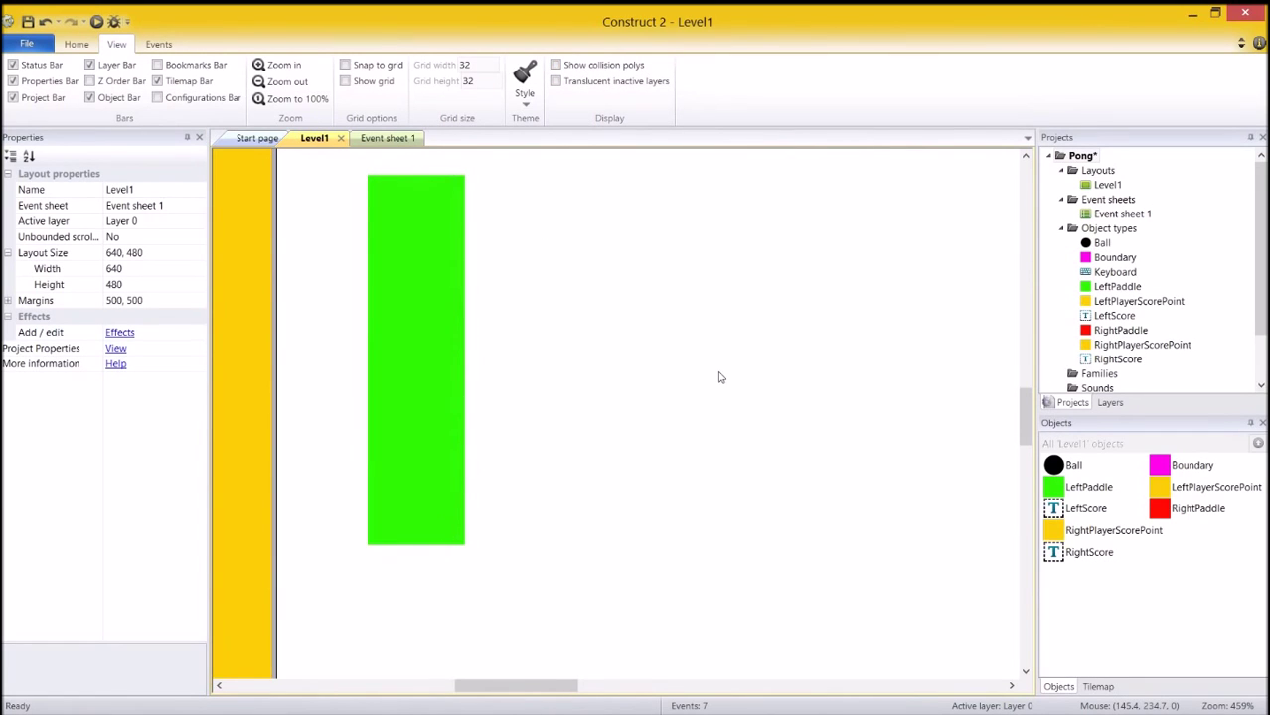
pyautogui.keyDown('ctrl'); pyautogui.scroll(-5, 721, 377); pyautogui.keyUp('ctrl')
# Run the preview with F5, test the angled paddles with the arrow keys, then close the browser window
pyautogui.press('F5')
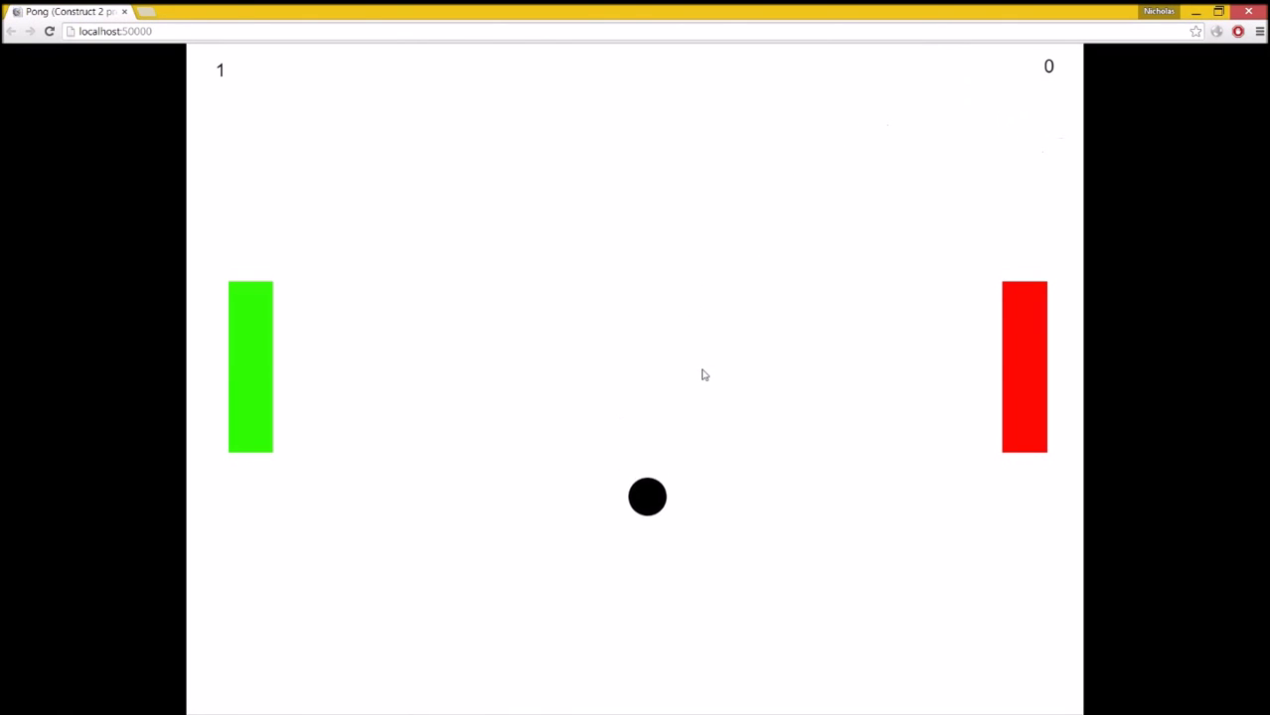
pyautogui.press('F5')
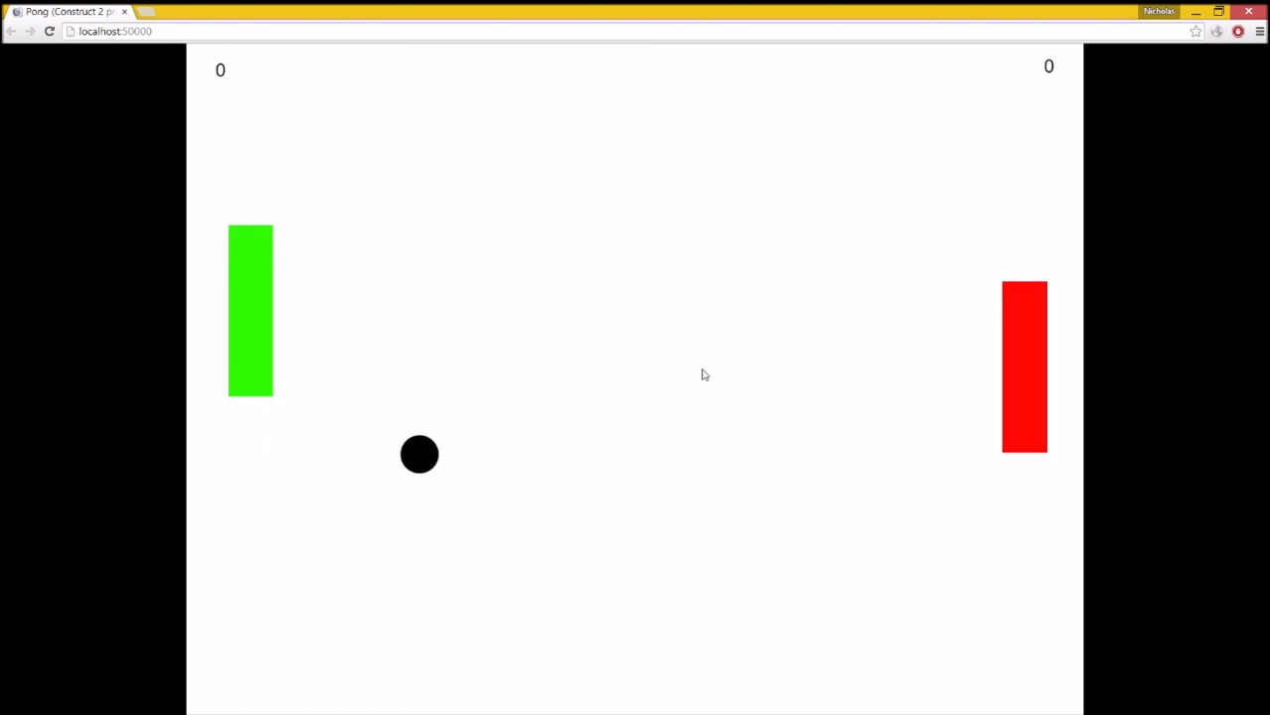
pyautogui.press('Down')
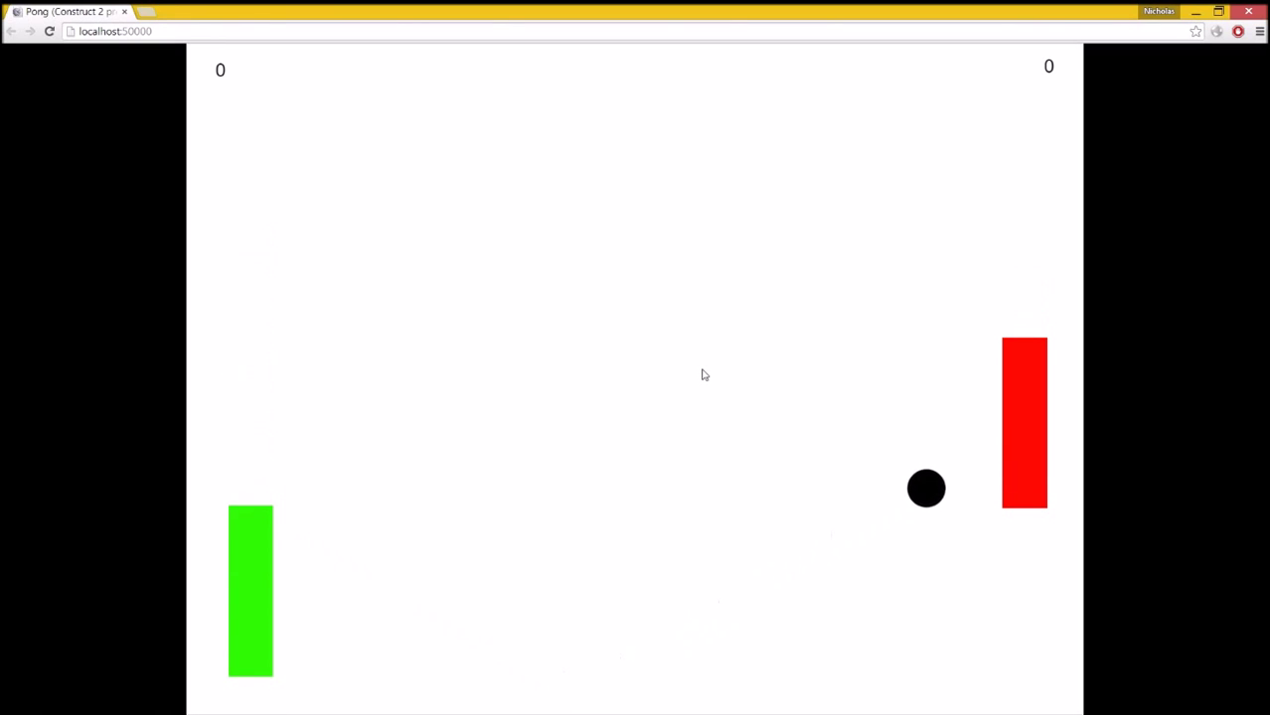
pyautogui.press('Up')
pyautogui.press('Down')
pyautogui.press('Up')
pyautogui.press('Down')
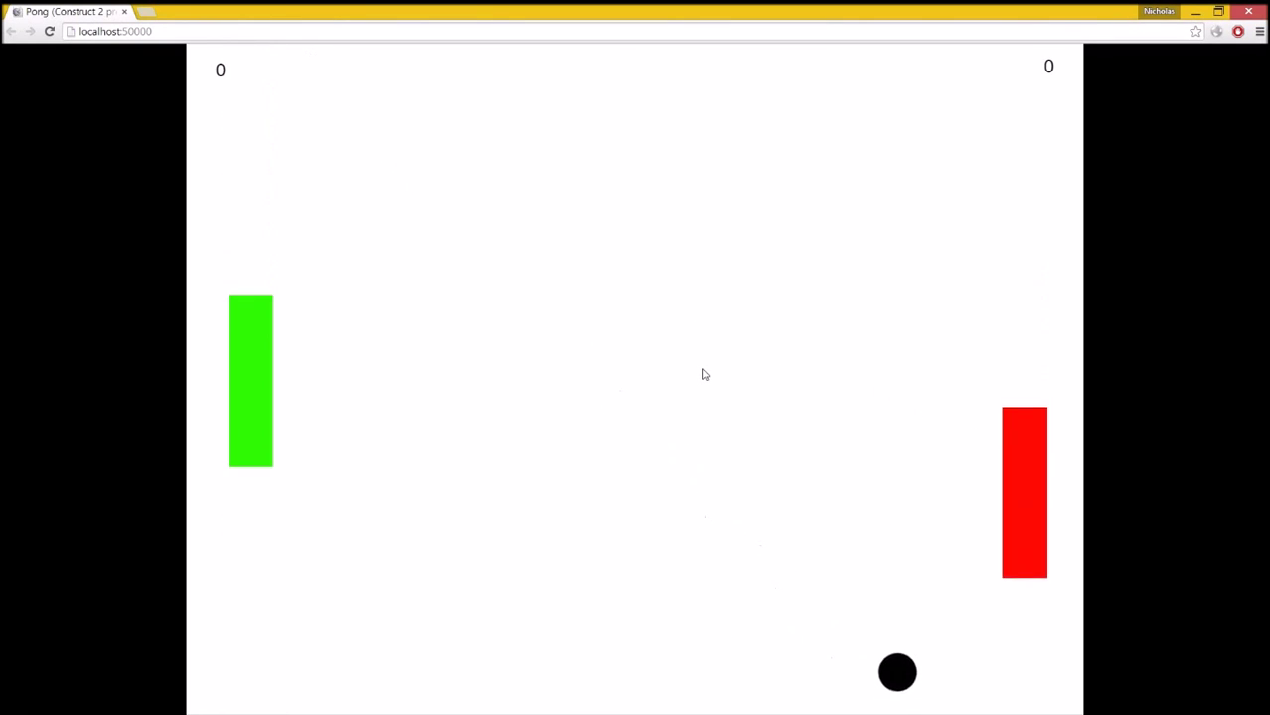
pyautogui.click(1262, 14)
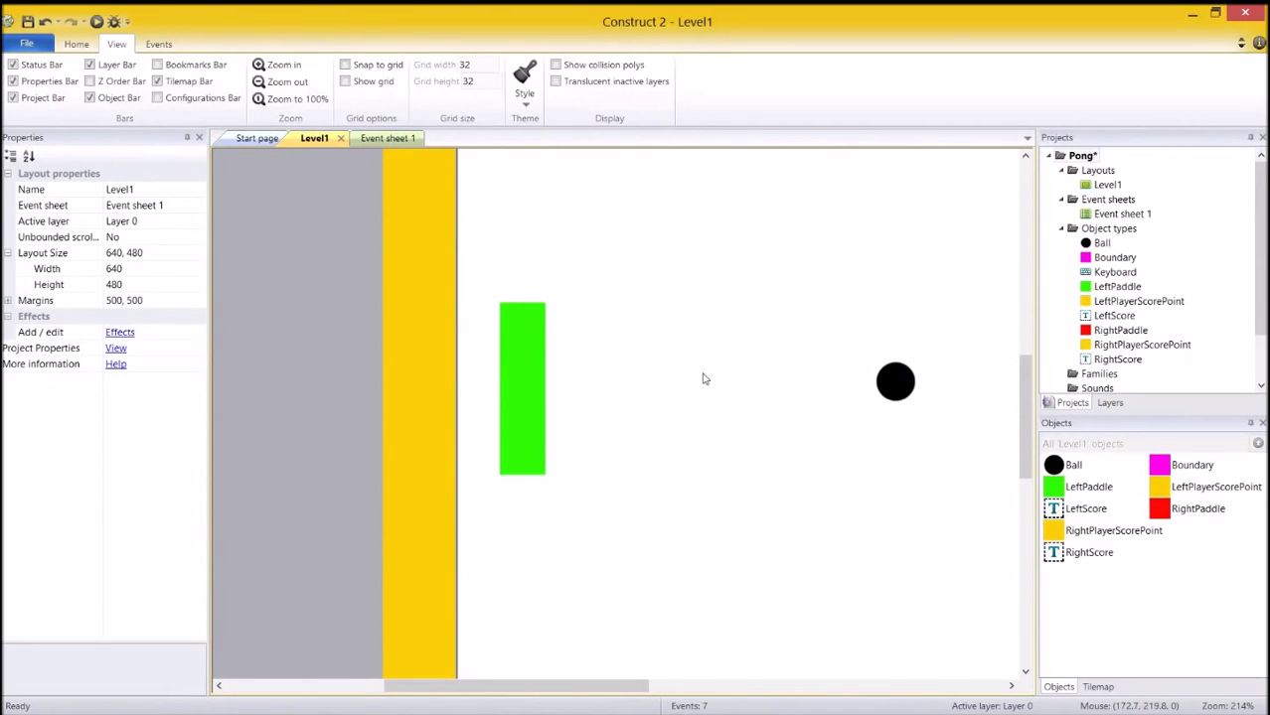
# Set the Ball's Elasticity to 1.35 and run a browser preview
pyautogui.keyDown('ctrl'); pyautogui.scroll(-3, 695, 367); pyautogui.keyUp('ctrl')
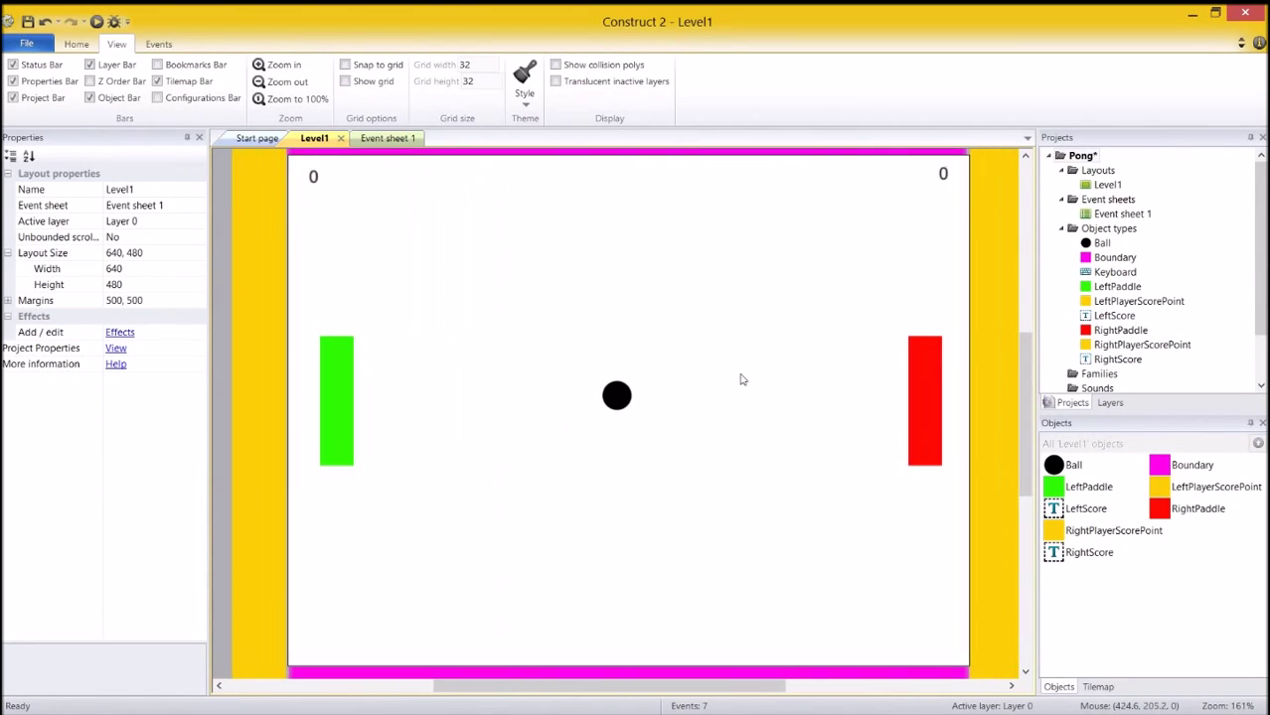
pyautogui.keyDown('ctrl'); pyautogui.scroll(-1, 740, 378); pyautogui.keyUp('ctrl')
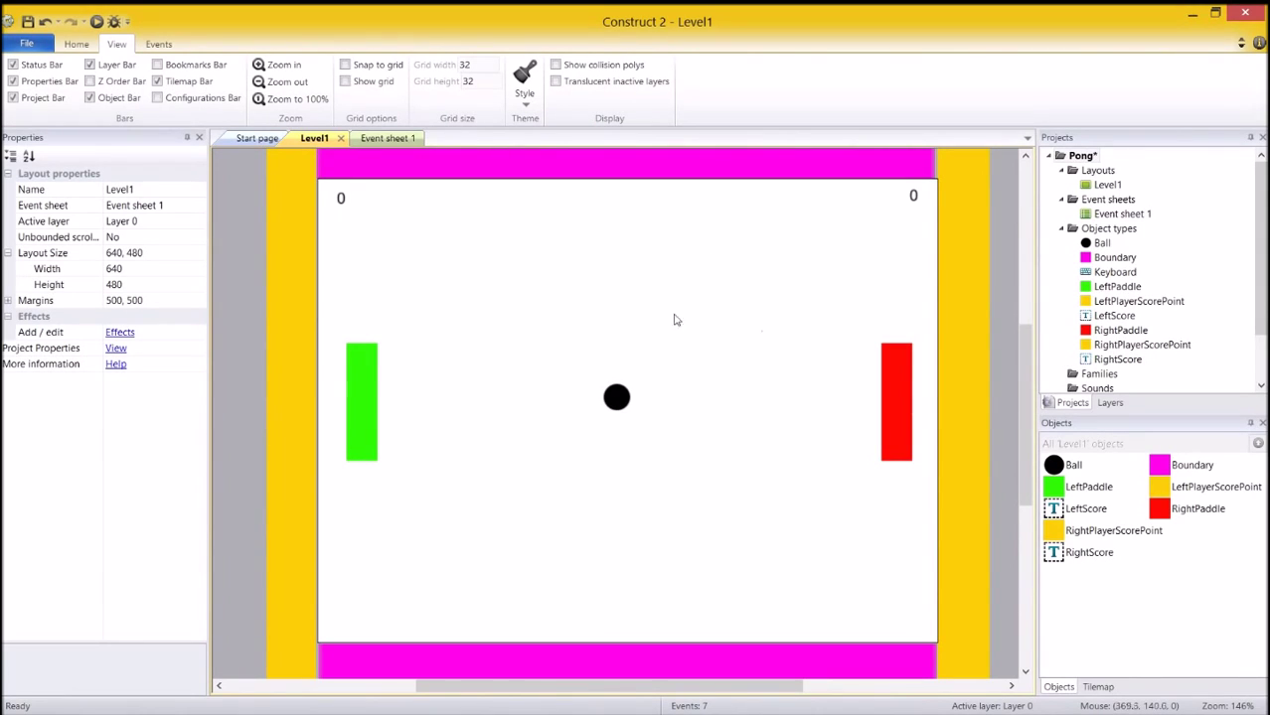
pyautogui.click(621, 401)
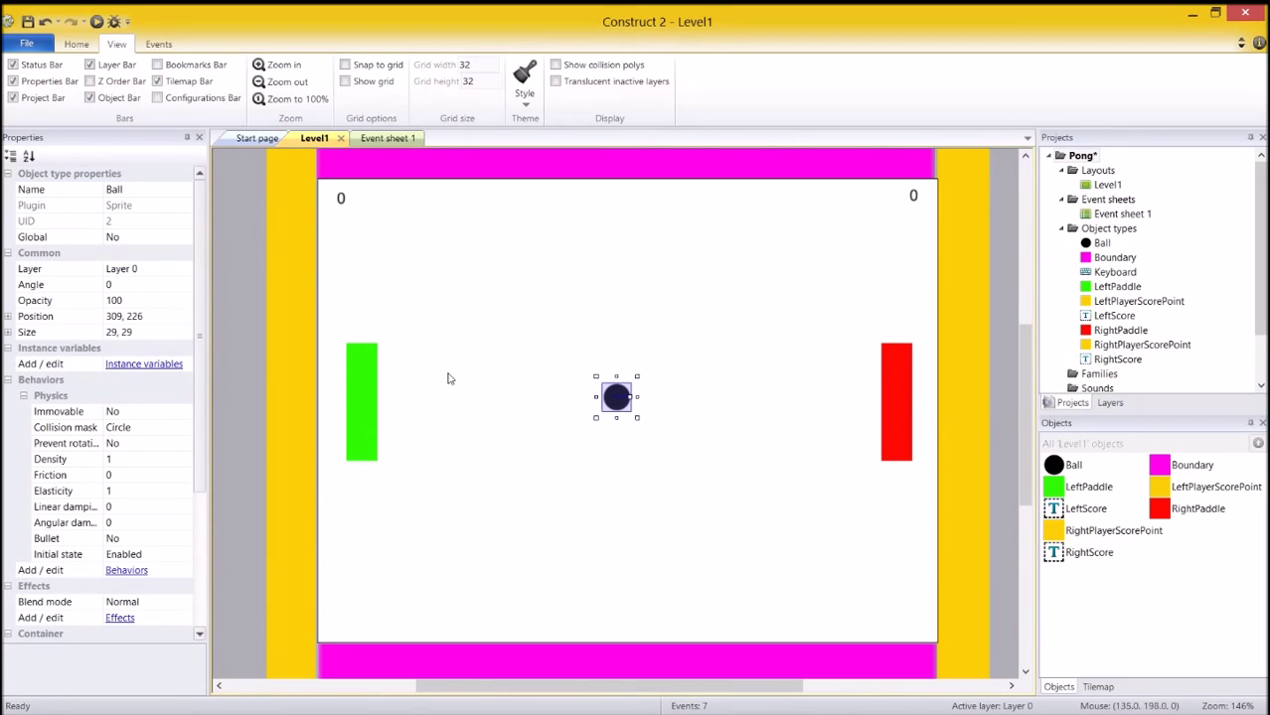
pyautogui.click(119, 493)
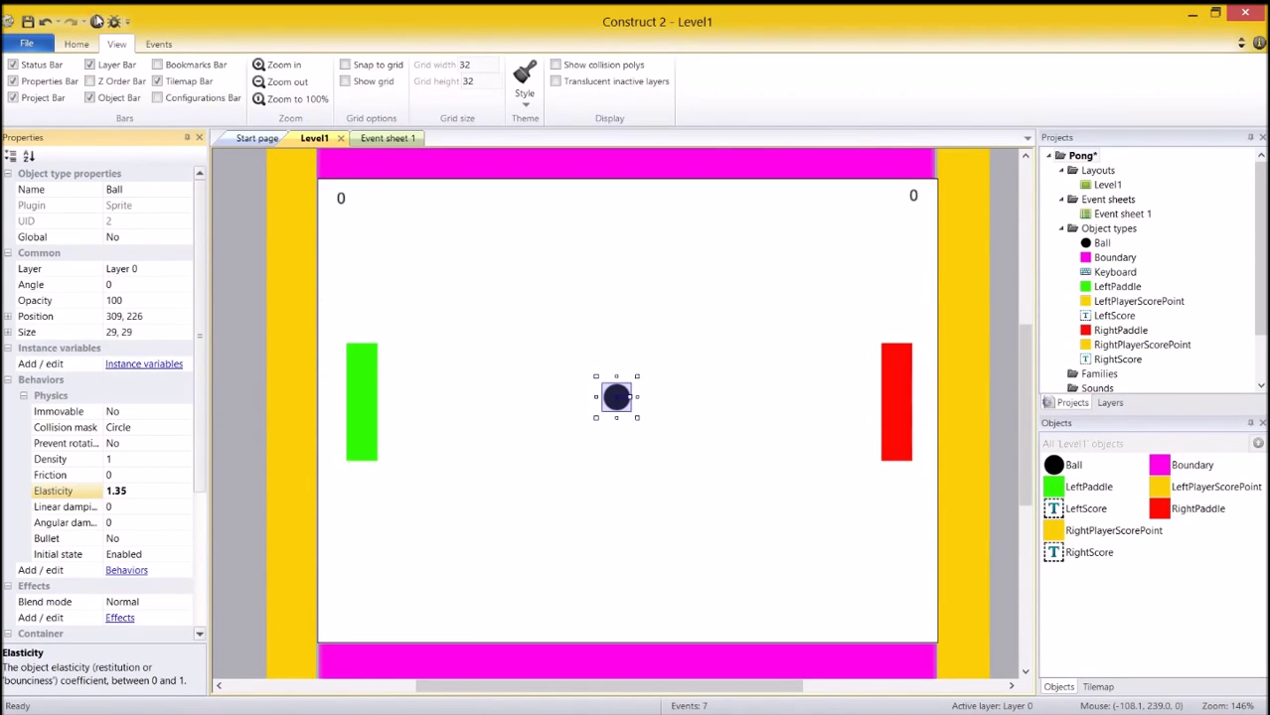
pyautogui.click(97, 21)
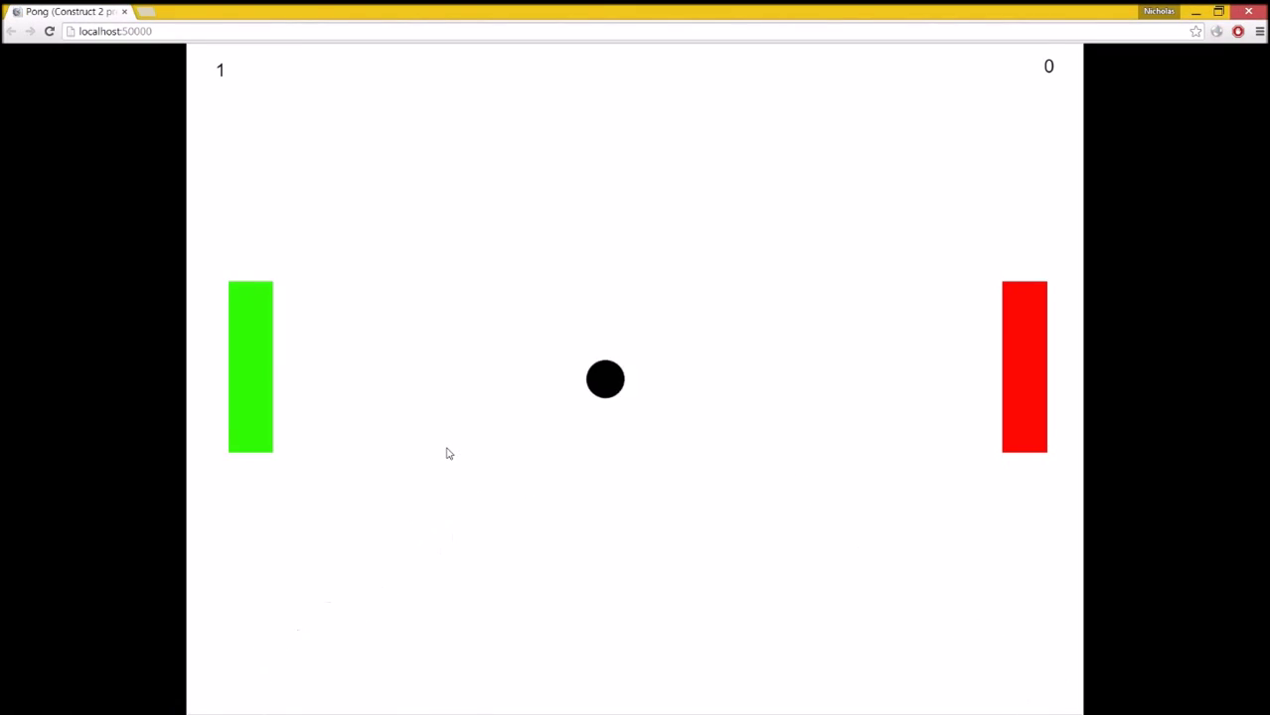
# Play the preview with the paddle keys to test the bounce until the left score is 2
pyautogui.press('Down')
pyautogui.press('Up')
pyautogui.press('s')
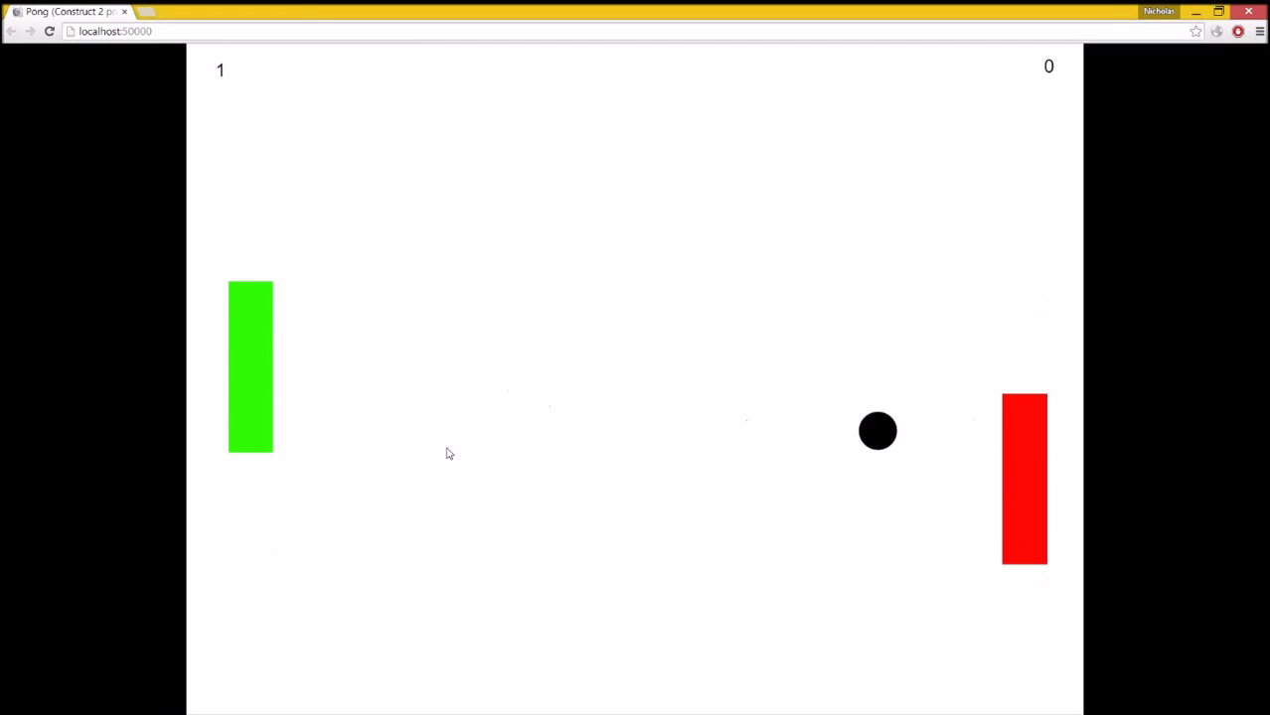
pyautogui.press('s')
pyautogui.press('Up')
pyautogui.press('w')
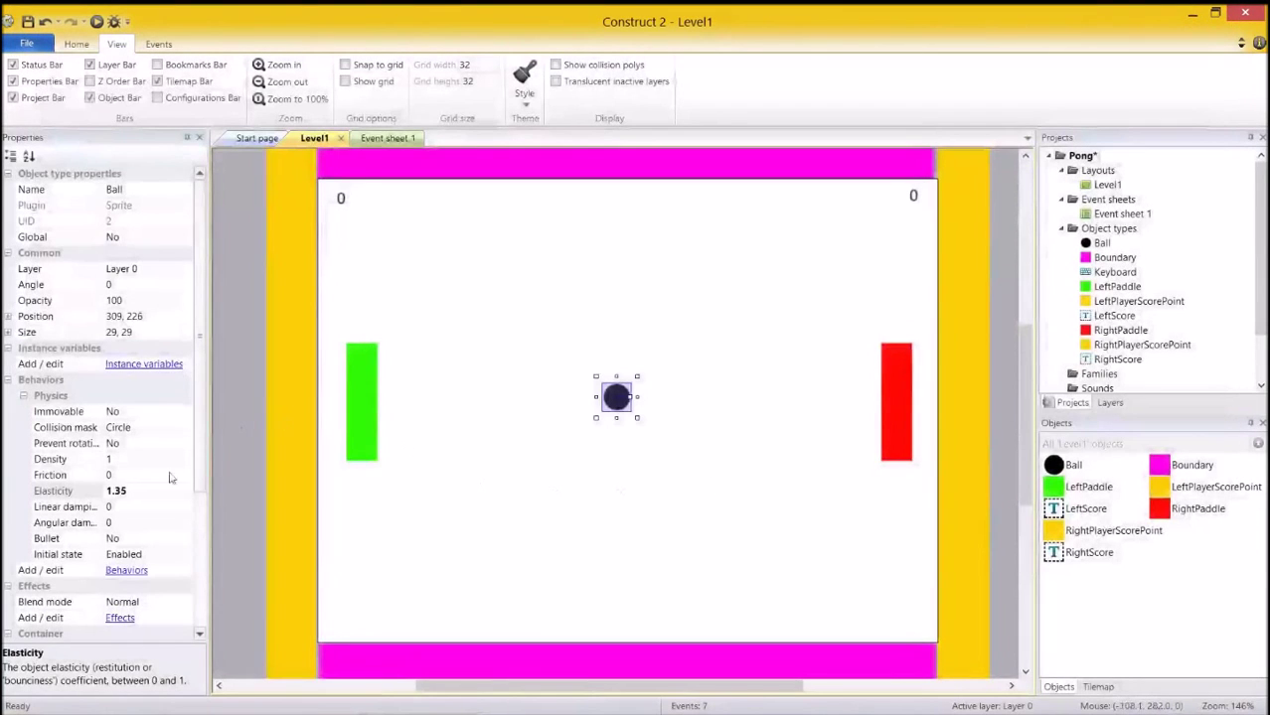
# Change the Ball's Elasticity value to 1.1 and confirm it
pyautogui.click(169, 489)
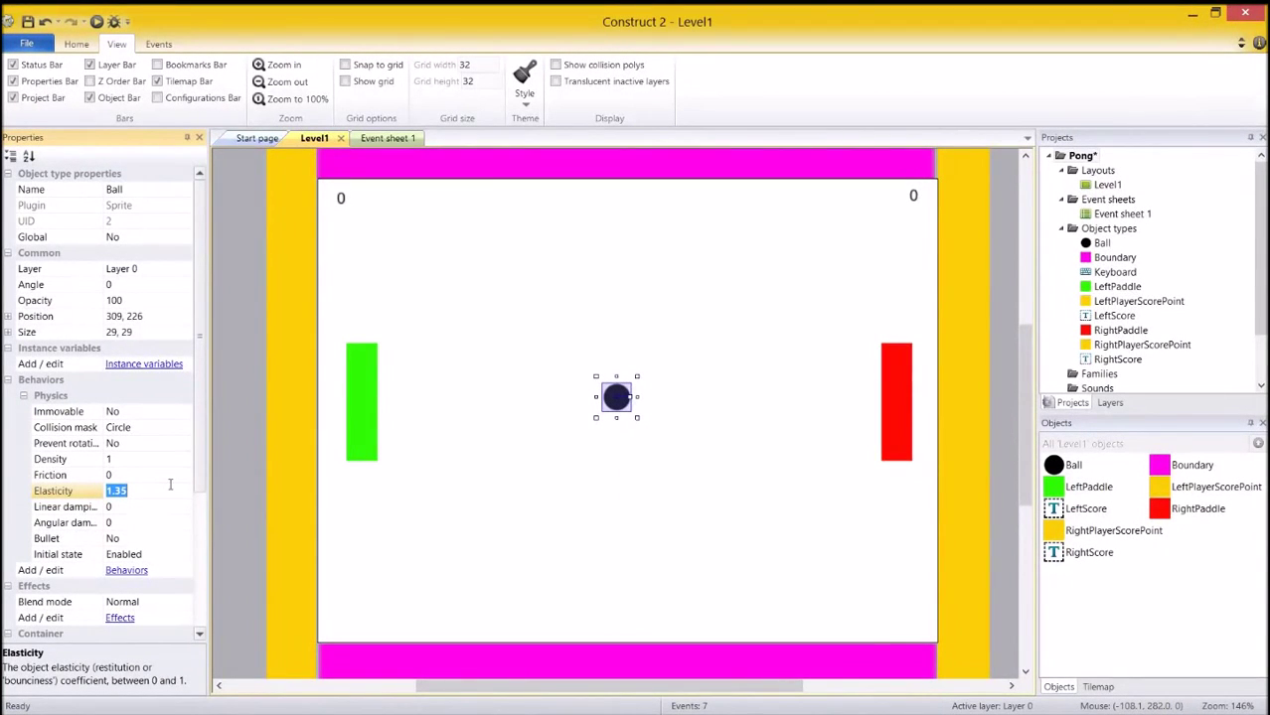
pyautogui.write('1.4')
pyautogui.click(499, 434)
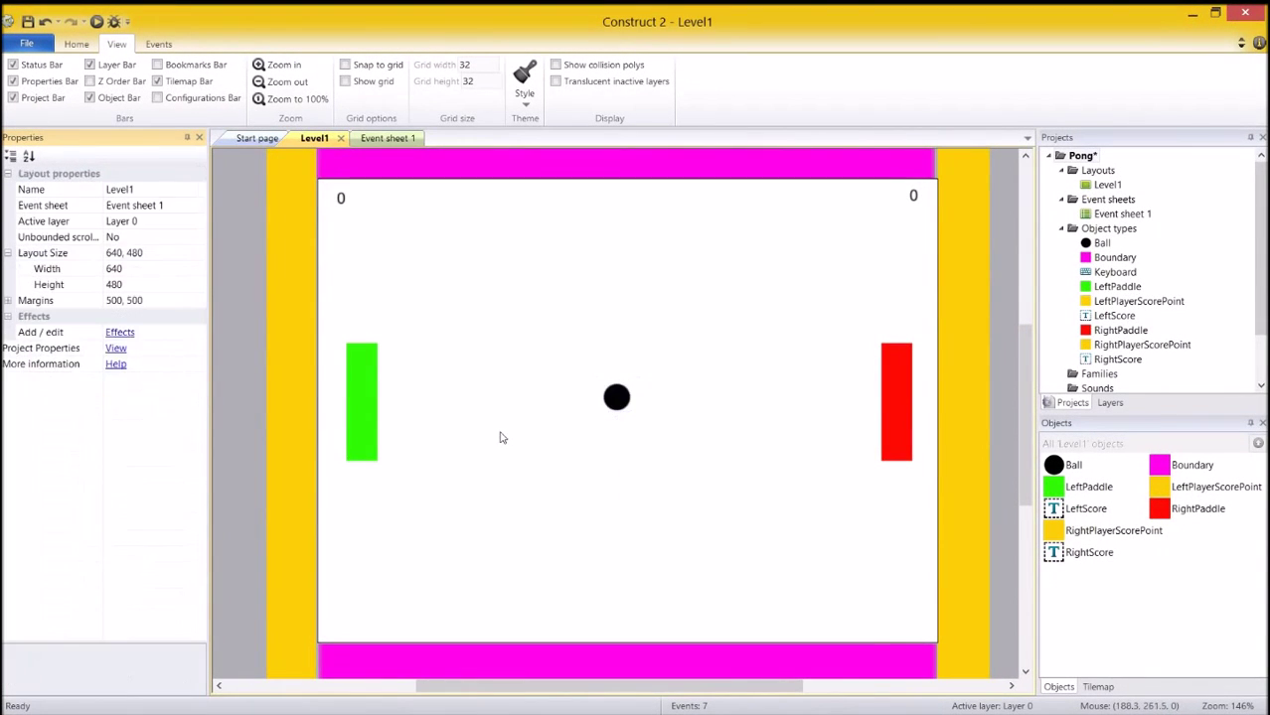
pyautogui.click(621, 397)
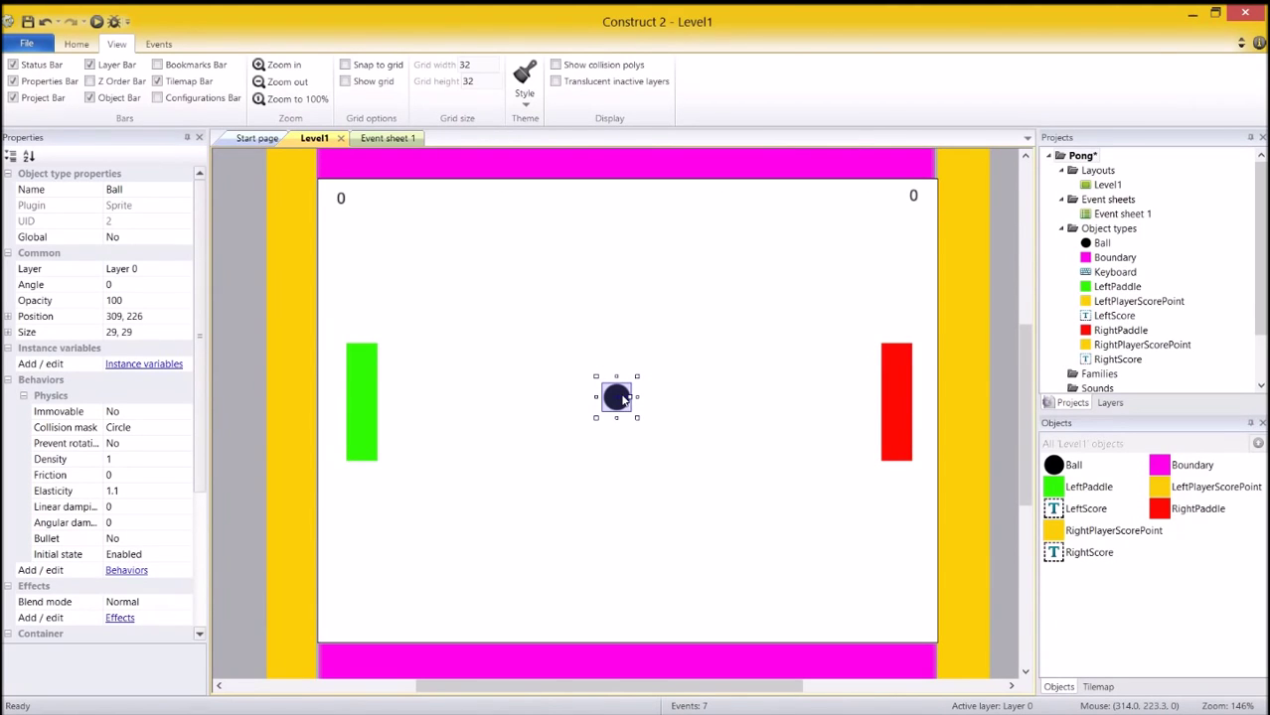
# Inspect LeftPaddle's and RightPaddle's Physics properties, then deselect to show layout properties
pyautogui.click(360, 369)
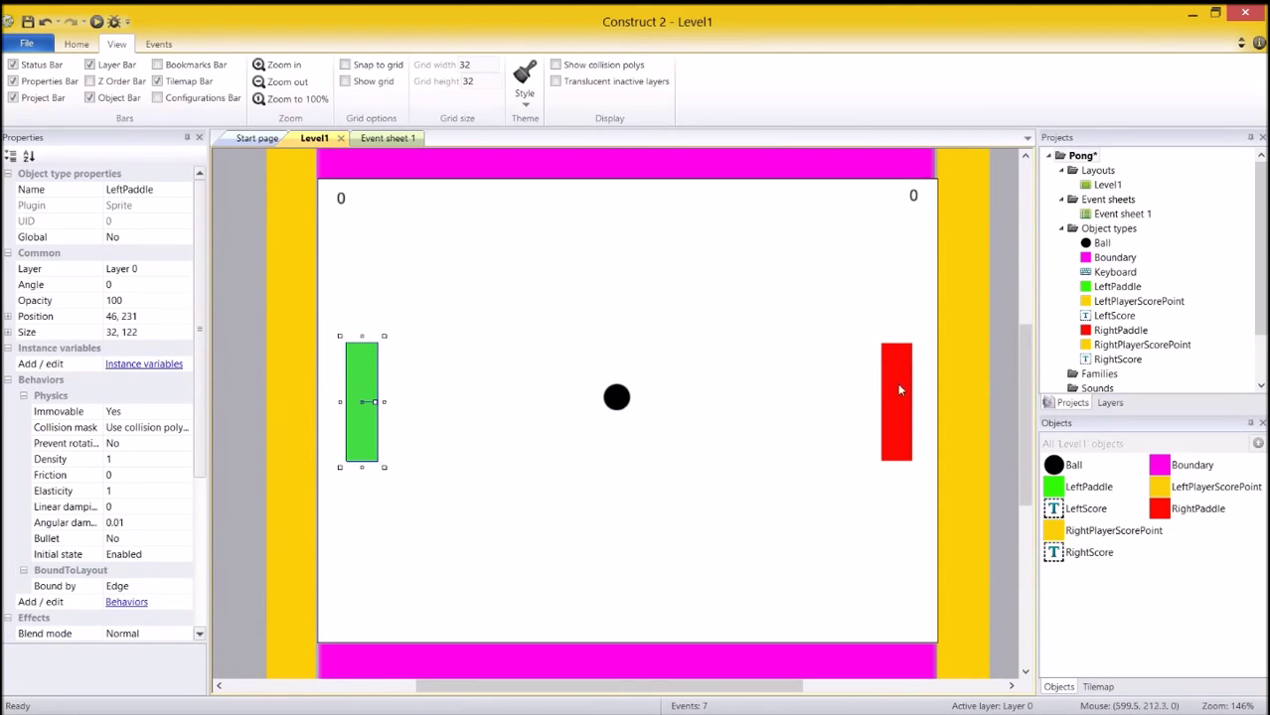
pyautogui.click(899, 390)
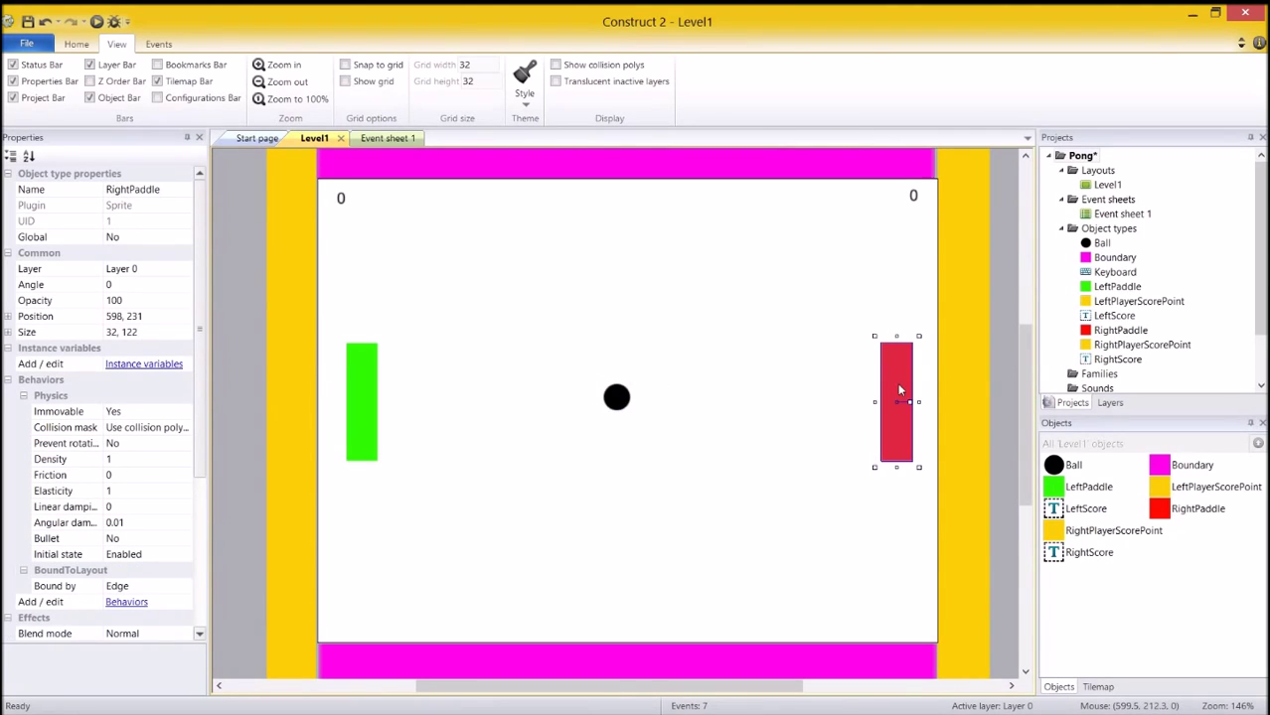
pyautogui.click(746, 290)
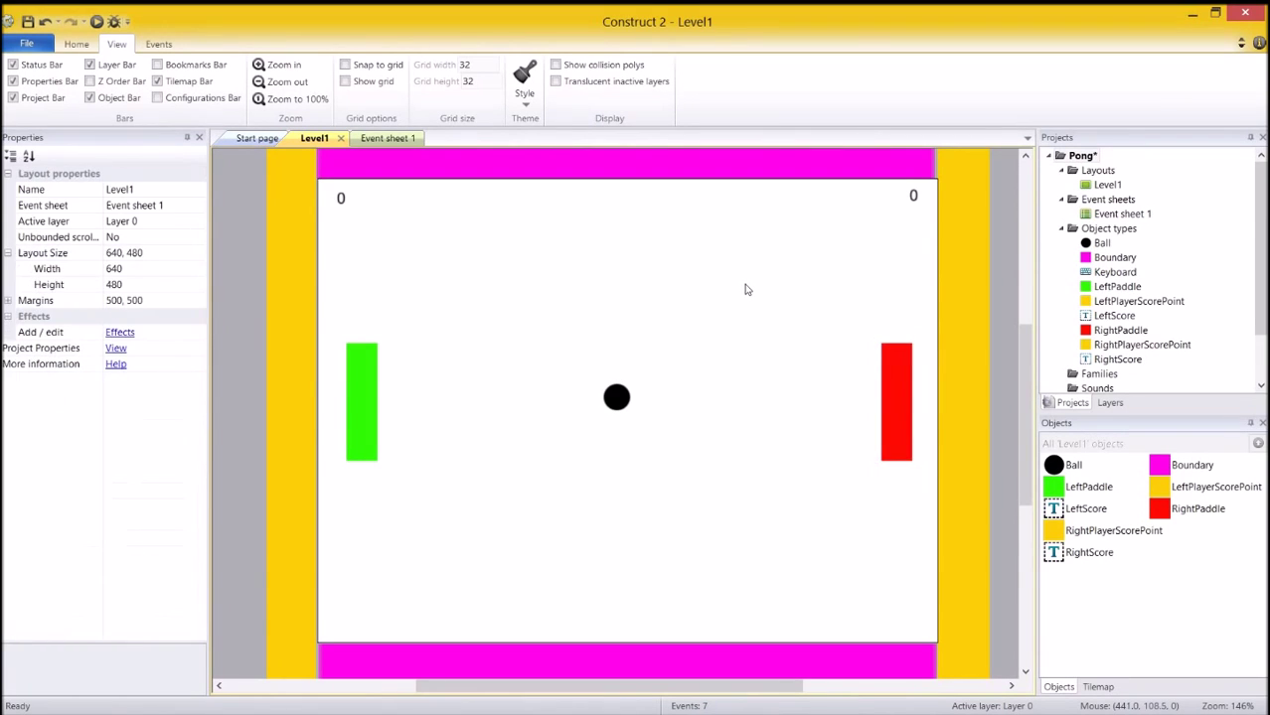
# Save the Pong project over the existing Pinball.capx in Dropbox's Construct Projects > Tutorial Games folder
pyautogui.click(27, 22)
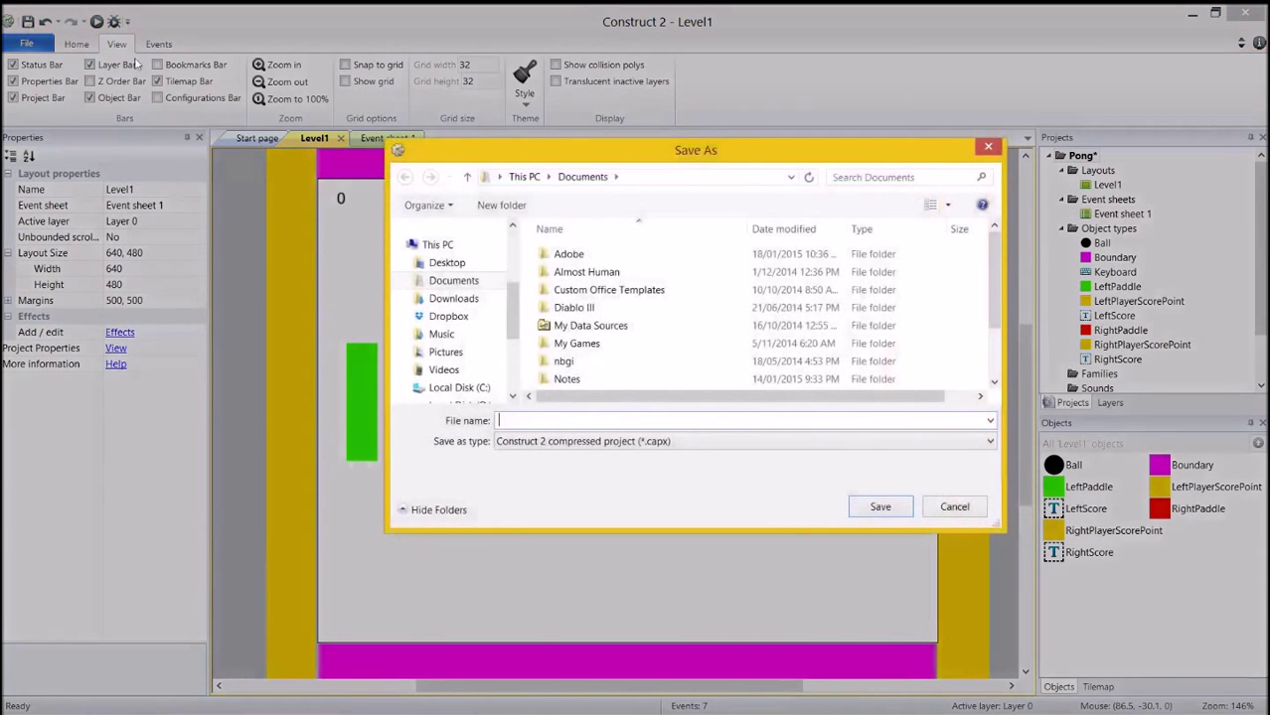
pyautogui.scroll(-3, 517, 314)
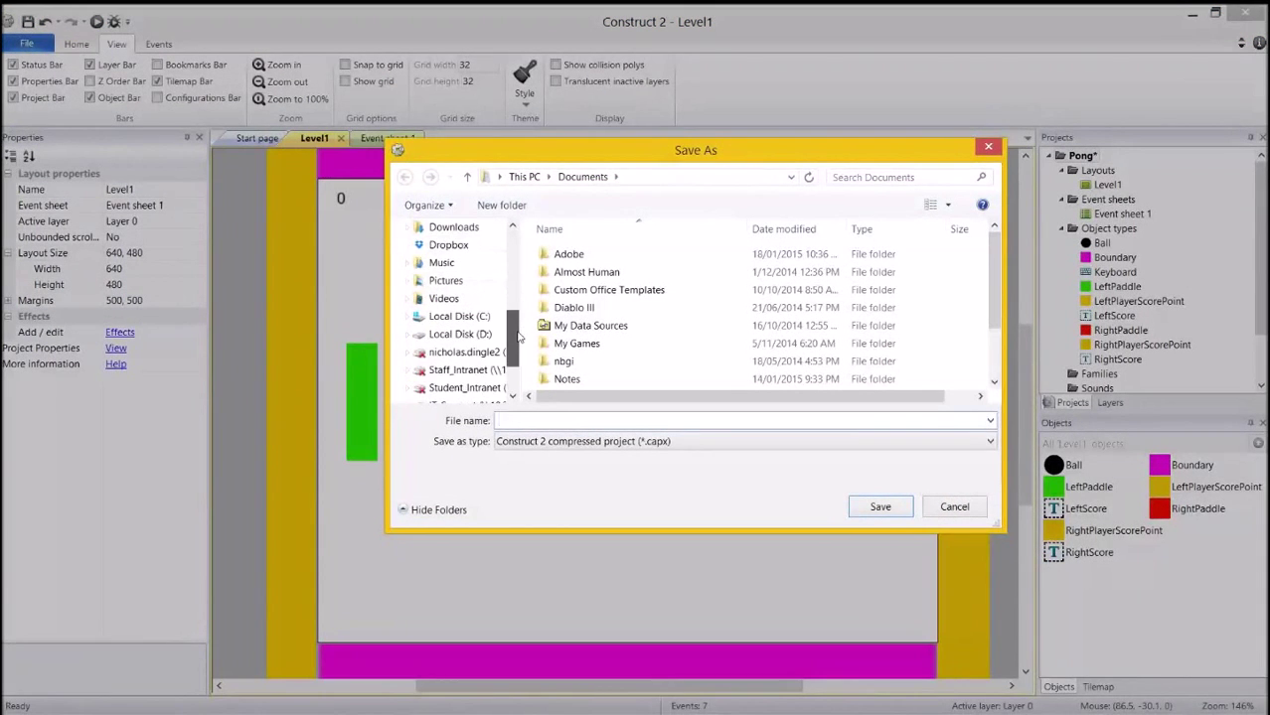
pyautogui.scroll(5, 525, 272)
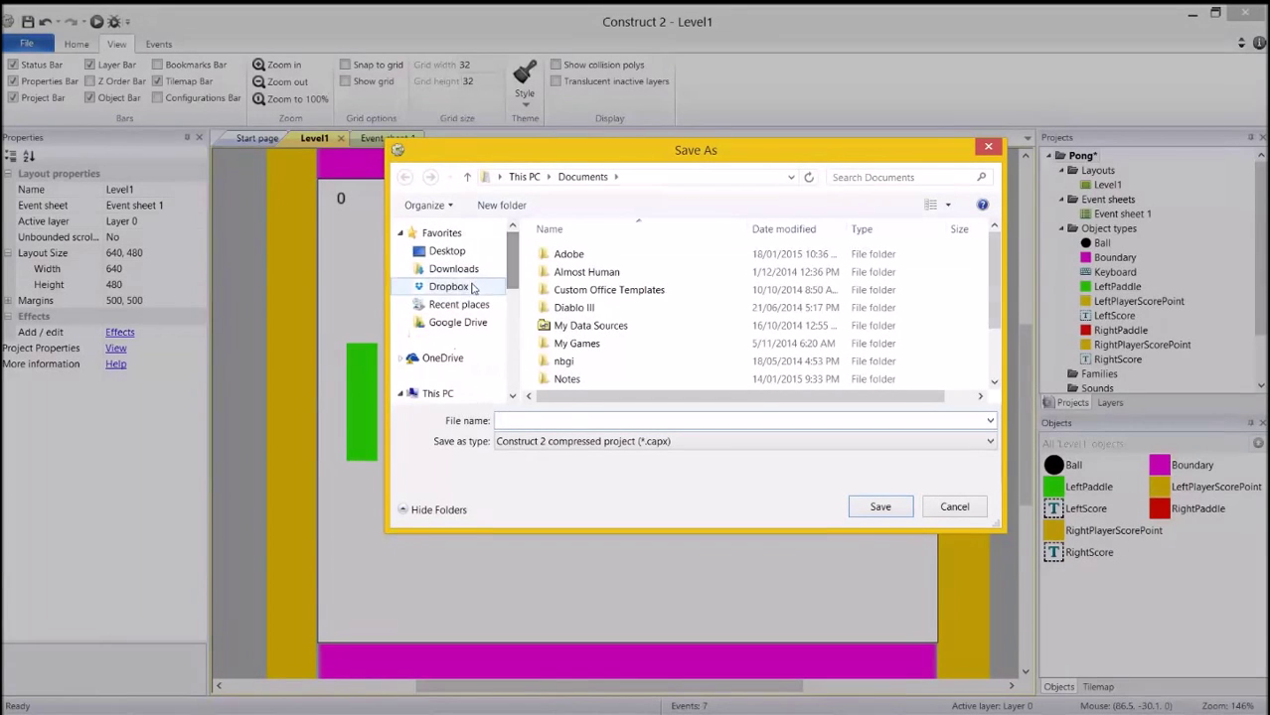
pyautogui.click(482, 285)
pyautogui.doubleClick(571, 343)
pyautogui.doubleClick(565, 271)
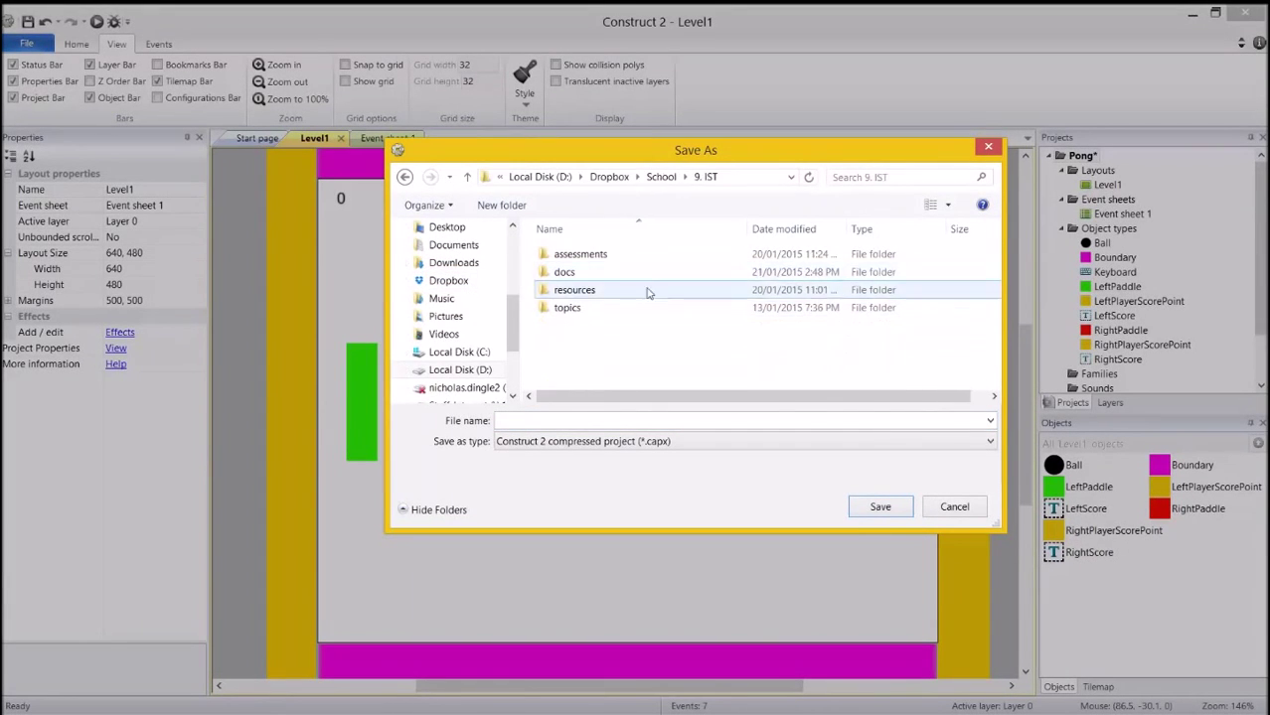
pyautogui.doubleClick(581, 307)
pyautogui.doubleClick(599, 255)
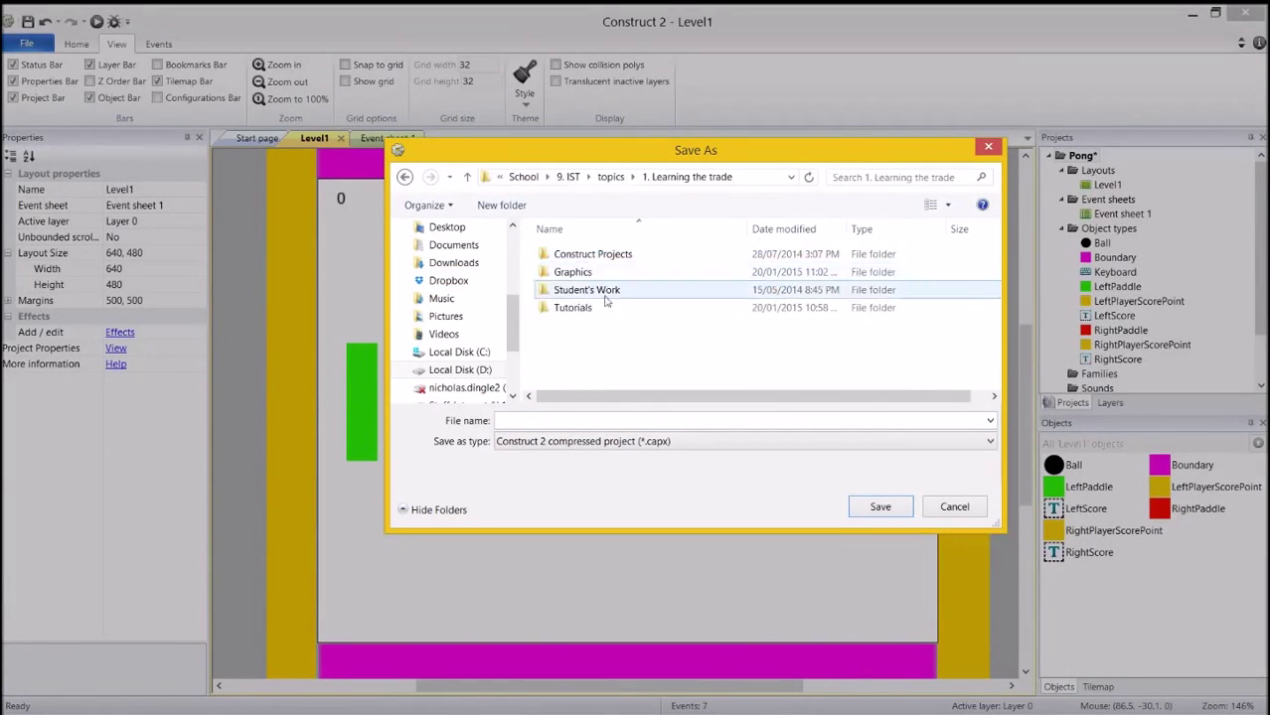
pyautogui.doubleClick(613, 255)
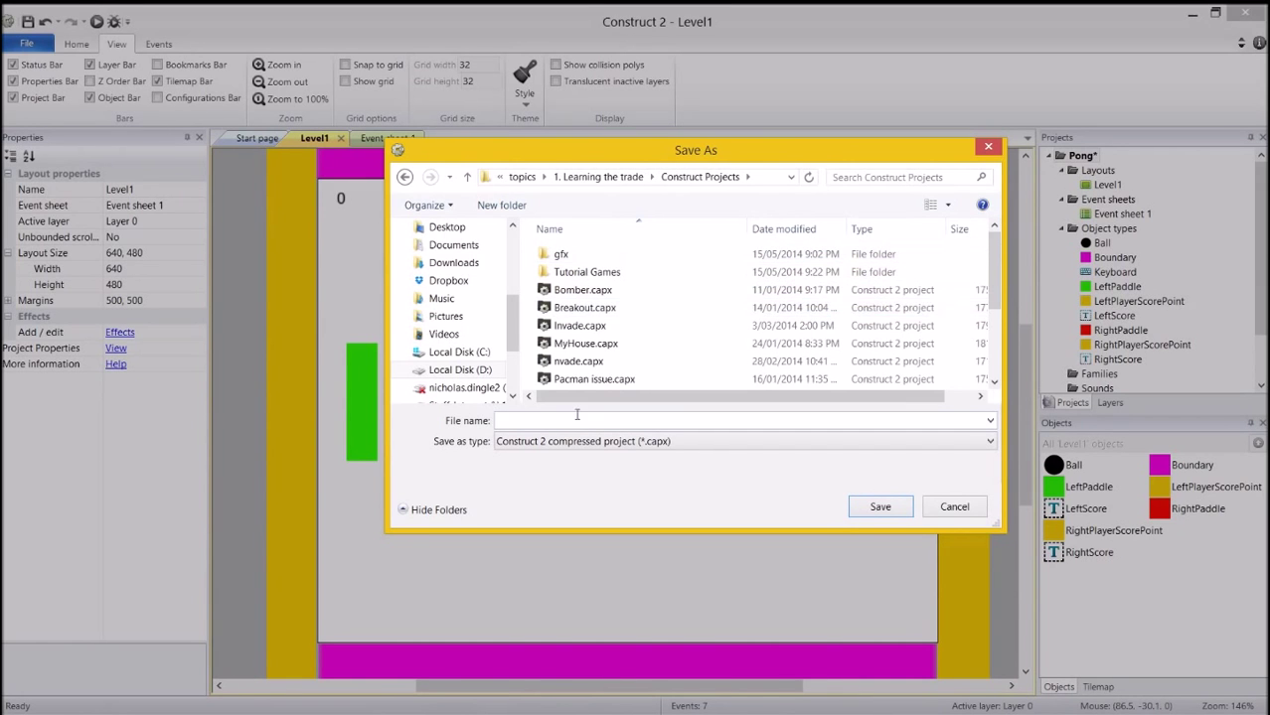
pyautogui.click(615, 273)
pyautogui.doubleClick(615, 272)
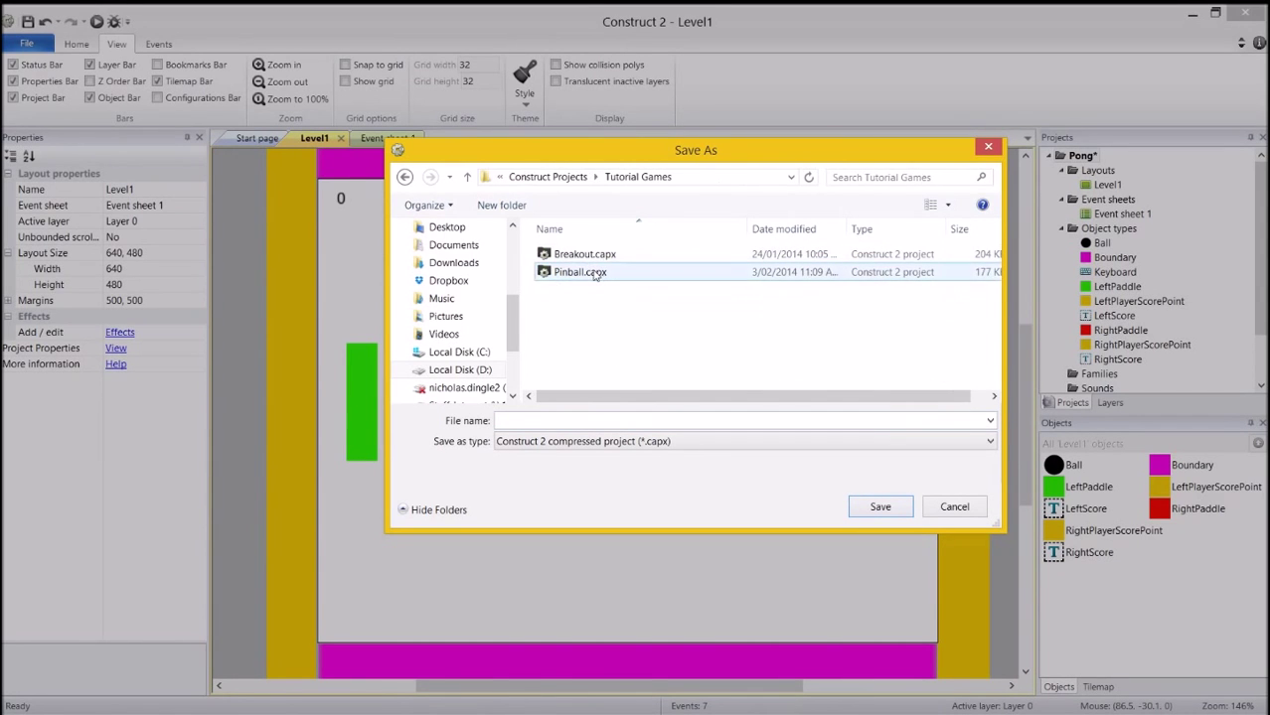
pyautogui.doubleClick(594, 275)
pyautogui.click(692, 373)
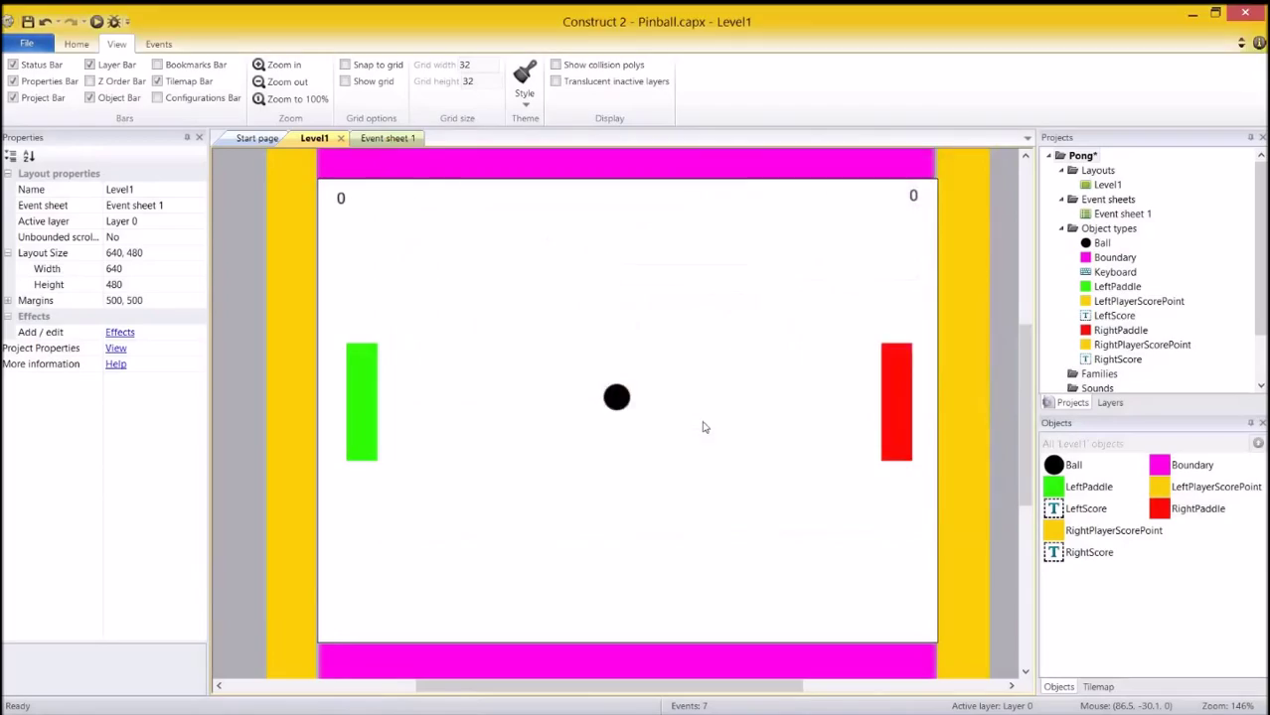